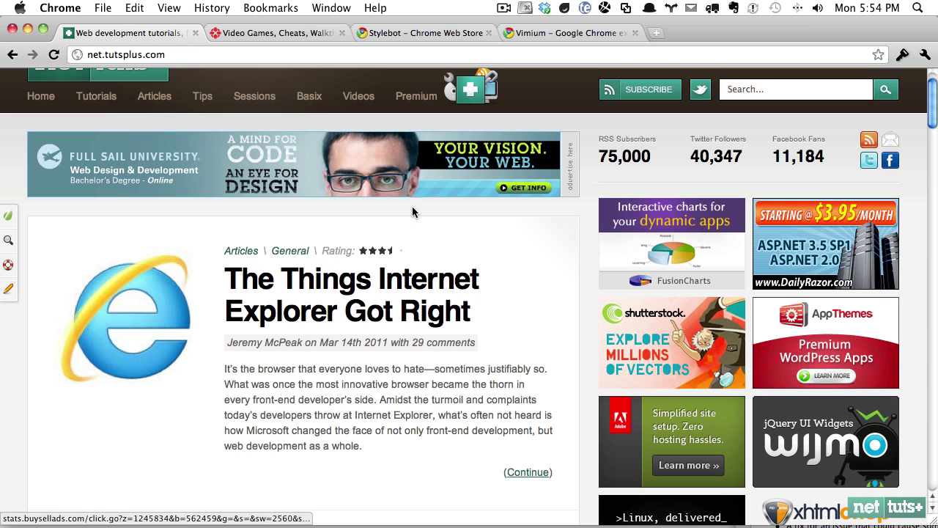
- Install the Stylebot extension from its Chrome Web Store page
click(439, 34)
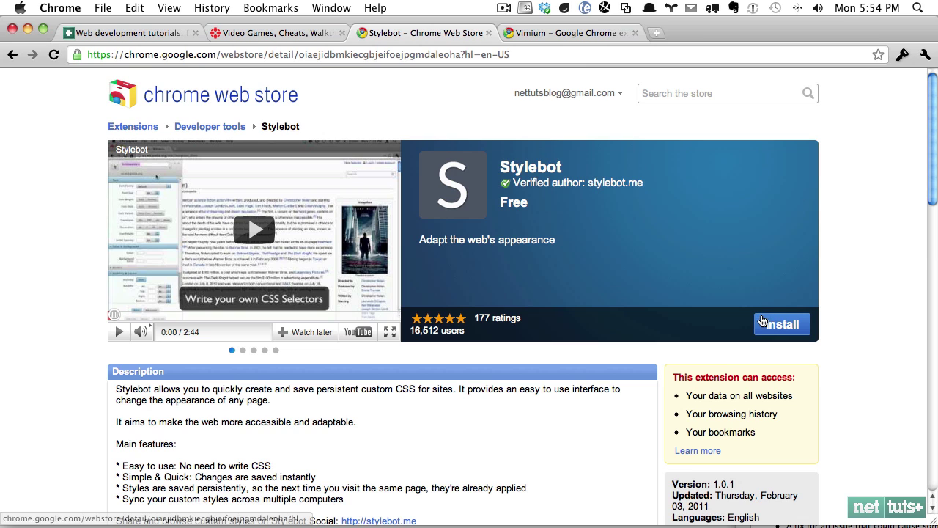
click(784, 325)
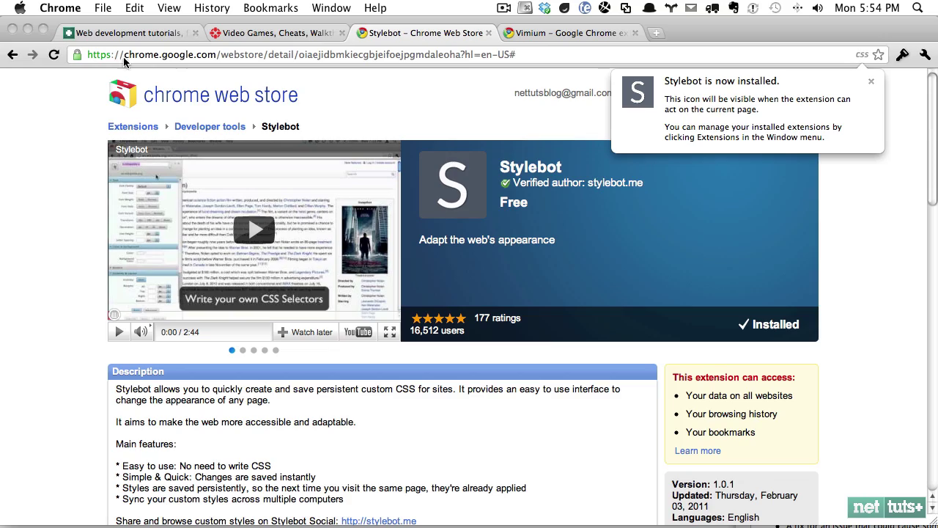
- Close the Stylebot store page and return to the top of the IGN home page
click(283, 39)
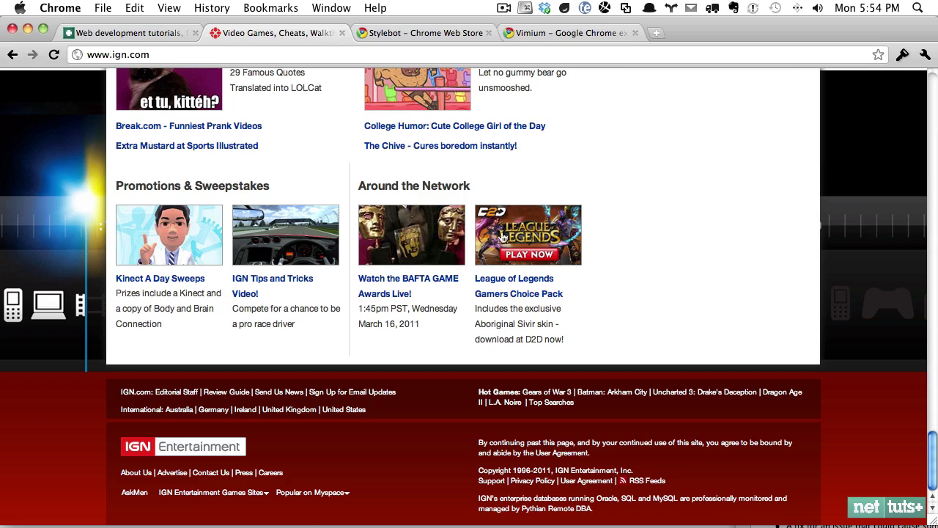
scroll(503, 236, up, 20)
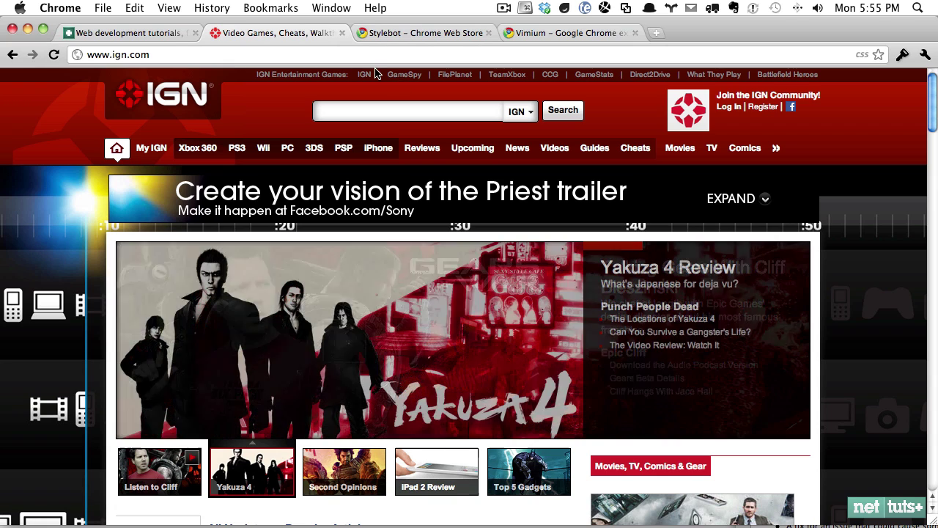
click(456, 34)
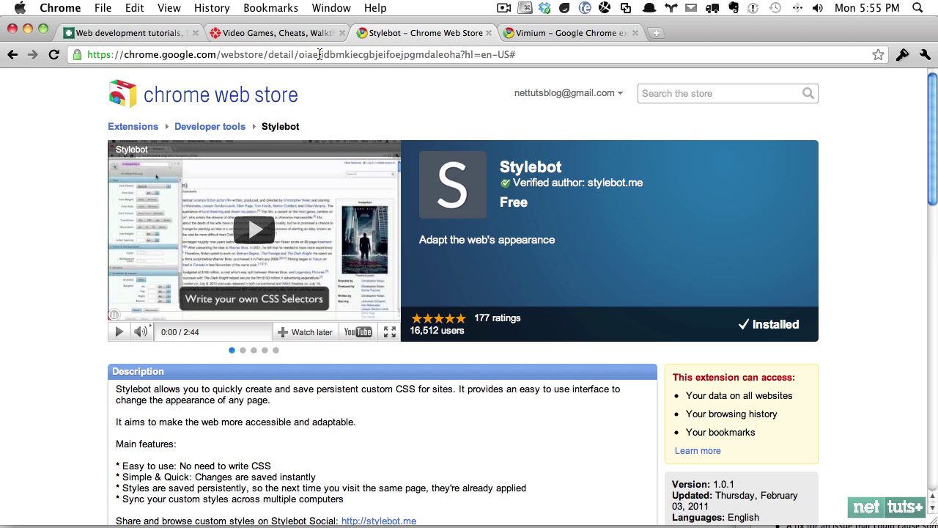
click(320, 55)
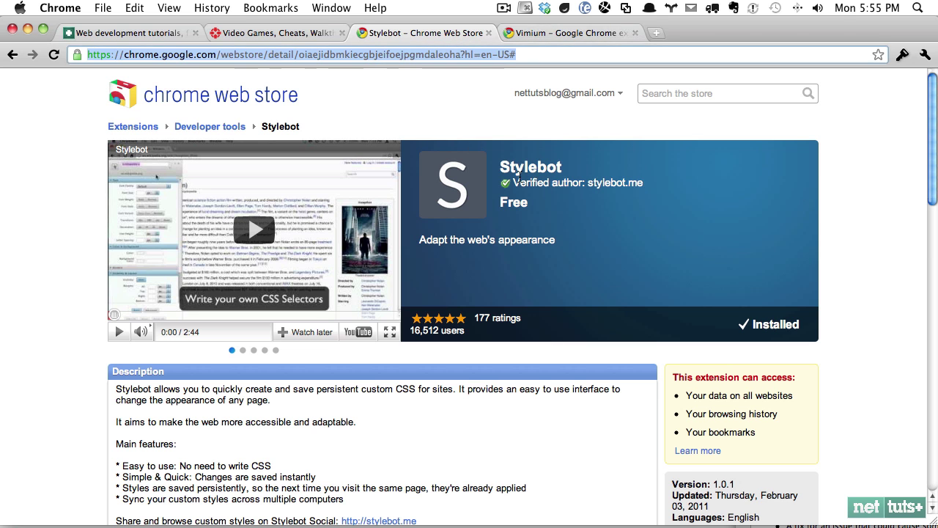
click(488, 33)
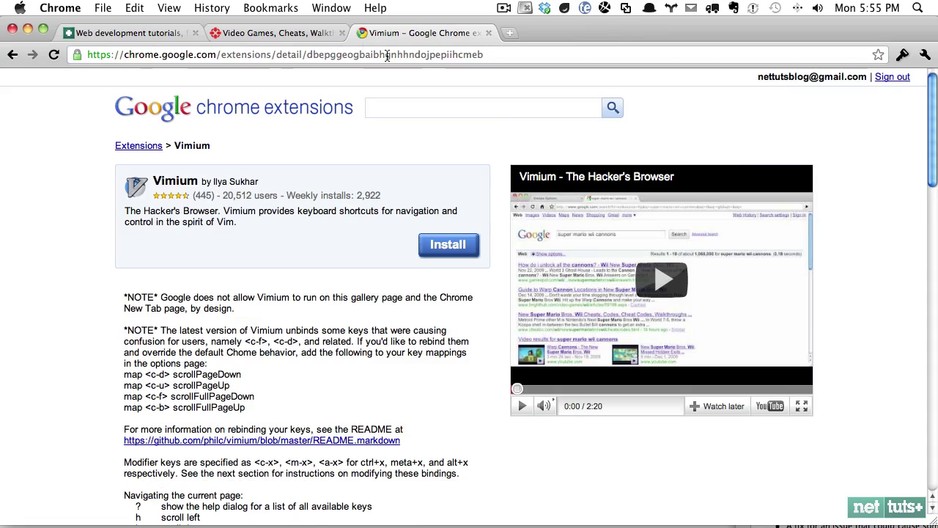
click(280, 33)
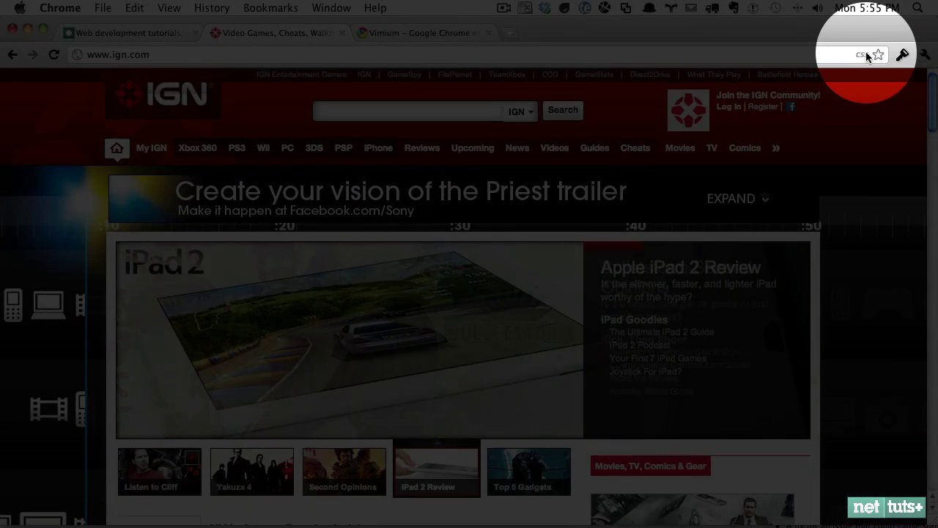
- Open Stylebot on the IGN page and hide the Priest trailer banner ad below the navigation
click(865, 55)
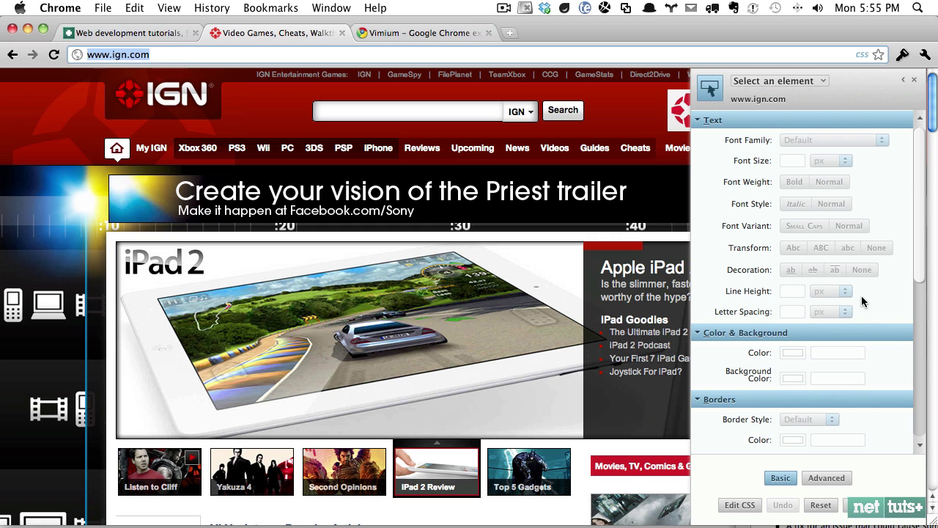
click(709, 88)
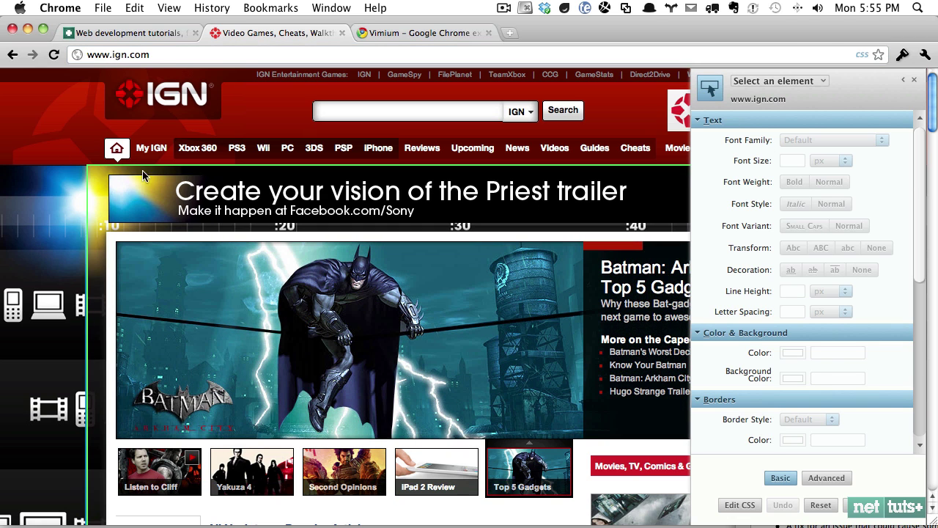
click(149, 189)
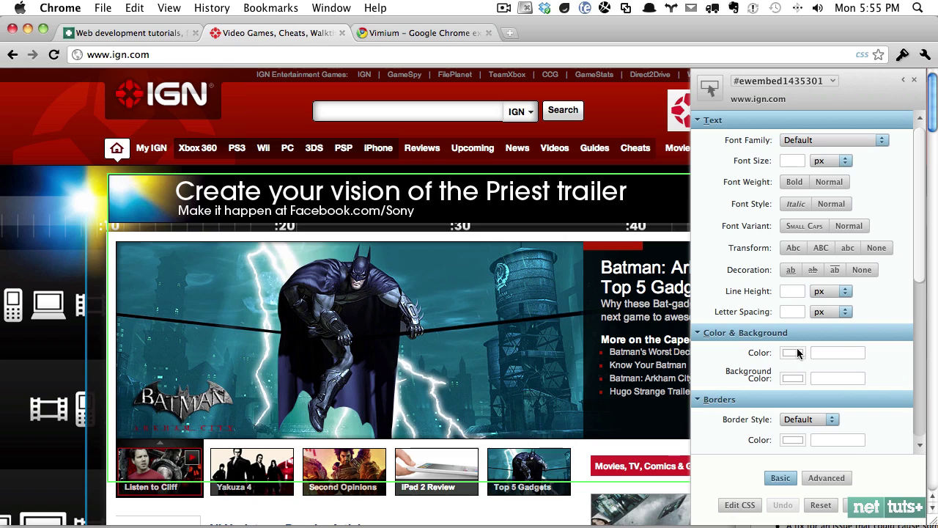
scroll(799, 352, down, 5)
scroll(812, 309, down, 1)
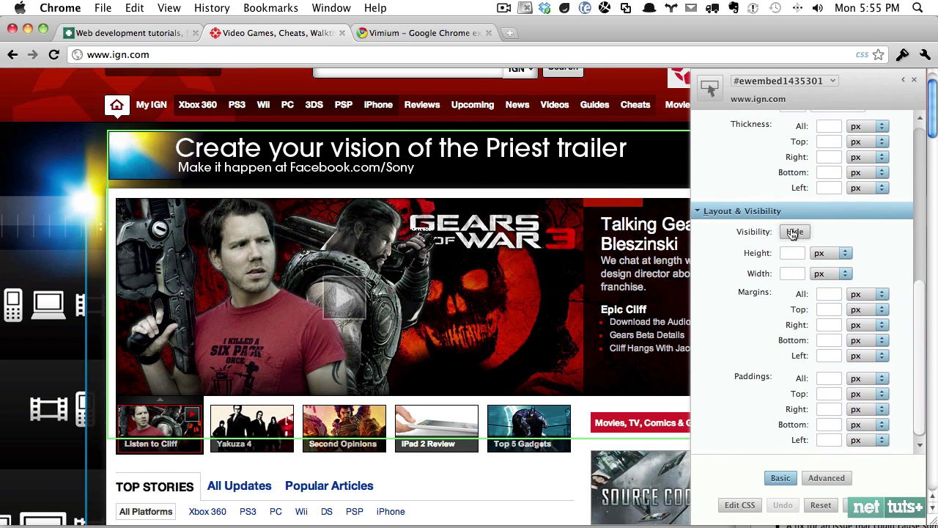
click(795, 231)
scroll(555, 300, up, 1)
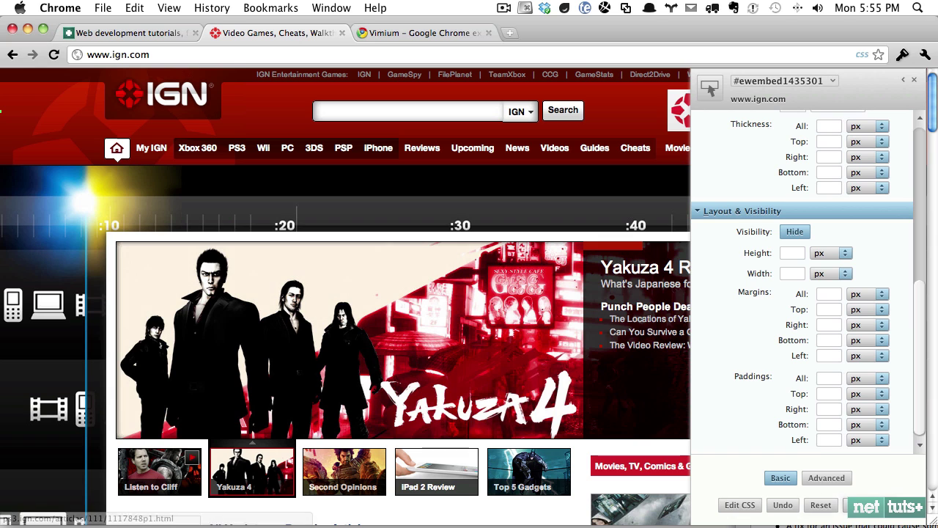
click(845, 481)
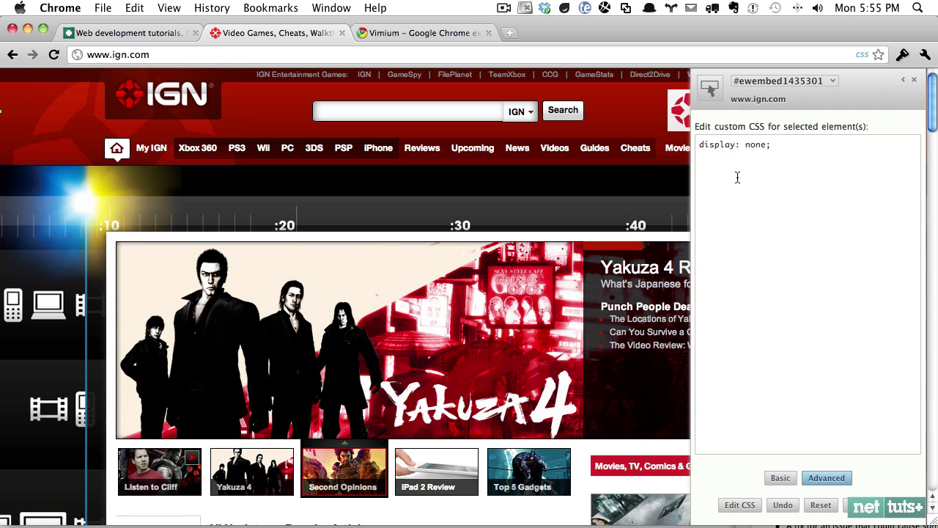
click(740, 505)
drag(333, 277, 242, 175)
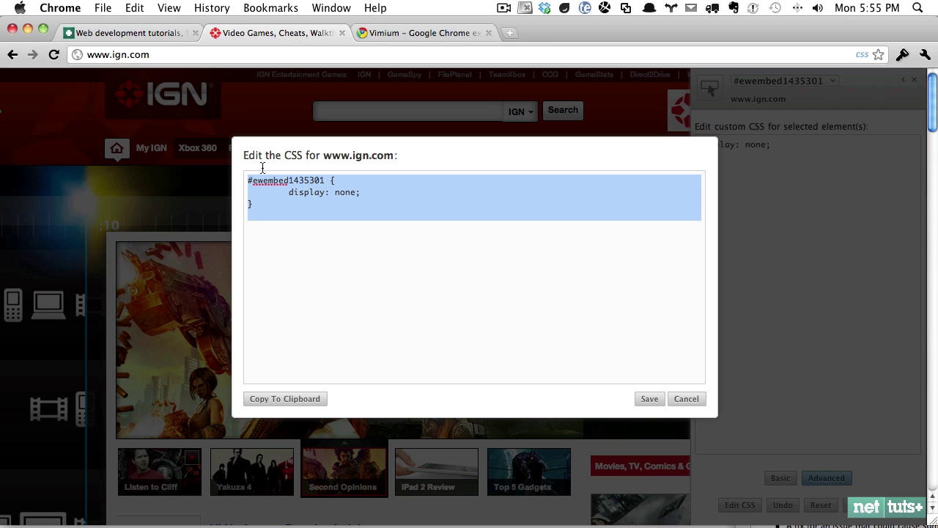
click(670, 401)
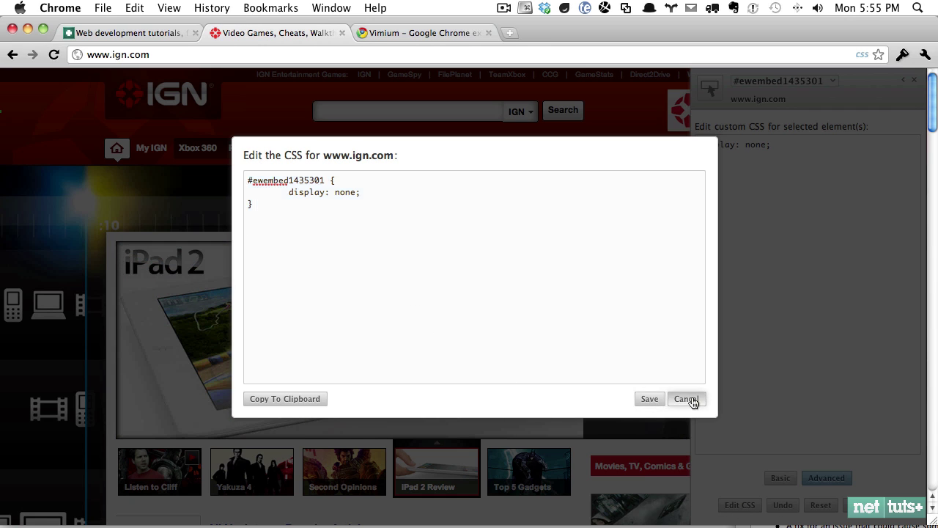
- Dock the Stylebot panel on the opposite side and hide the user icon image in the IGN header
click(903, 80)
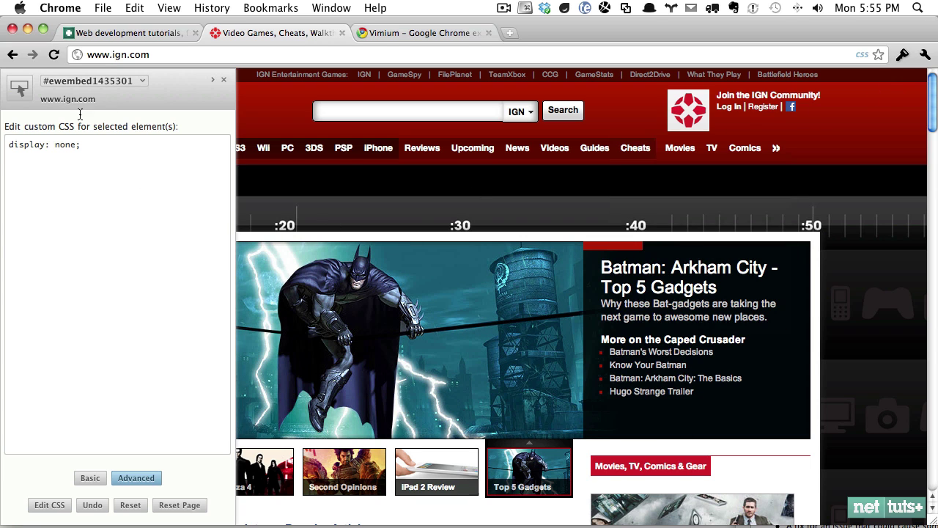
click(19, 87)
click(90, 478)
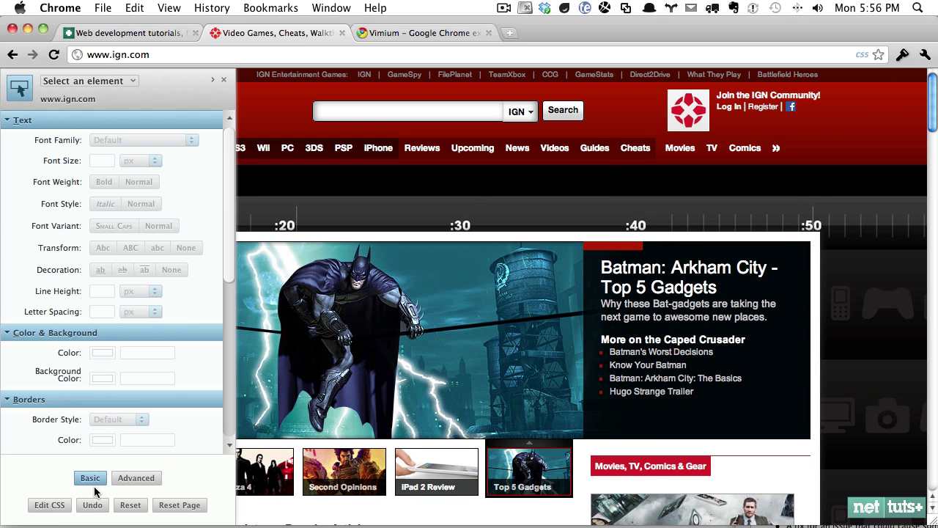
click(689, 110)
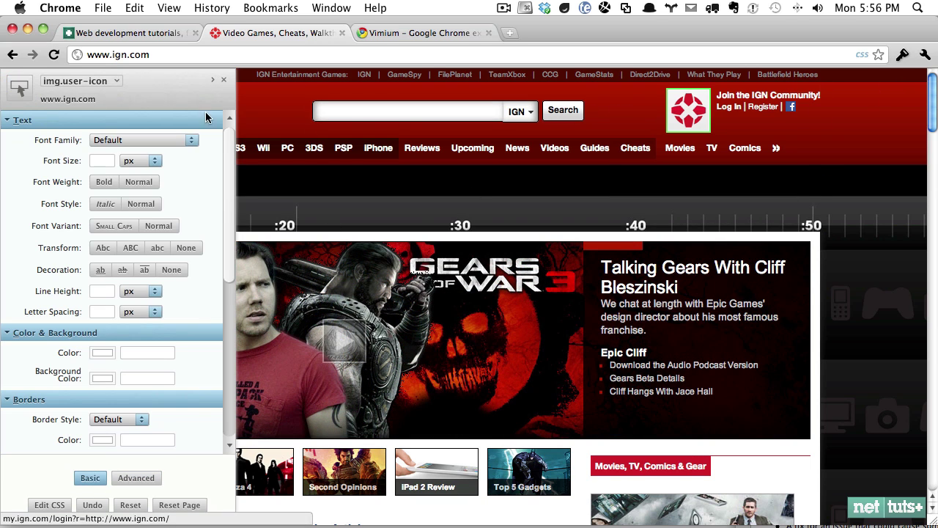
scroll(120, 359, down, 8)
click(105, 271)
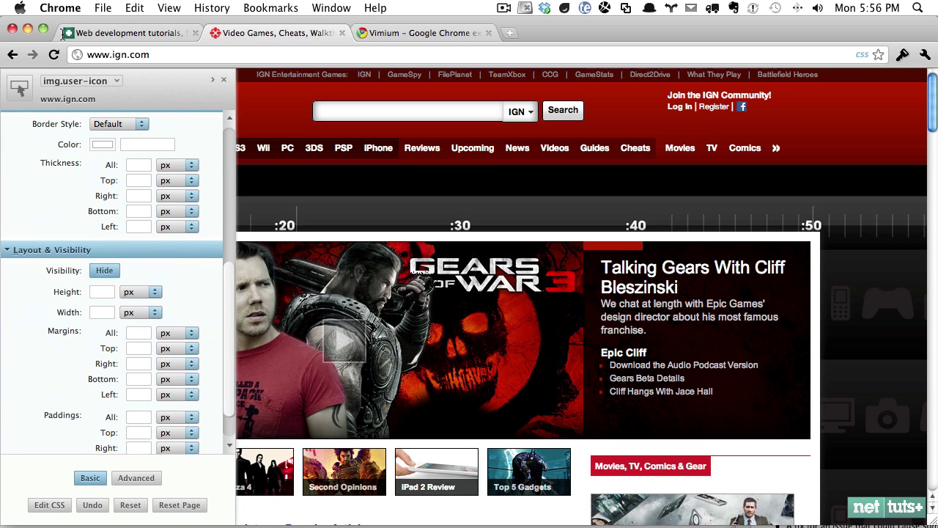
- Hide the list with the community, log-in and register links (ul.register-actions) in the IGN header
click(19, 88)
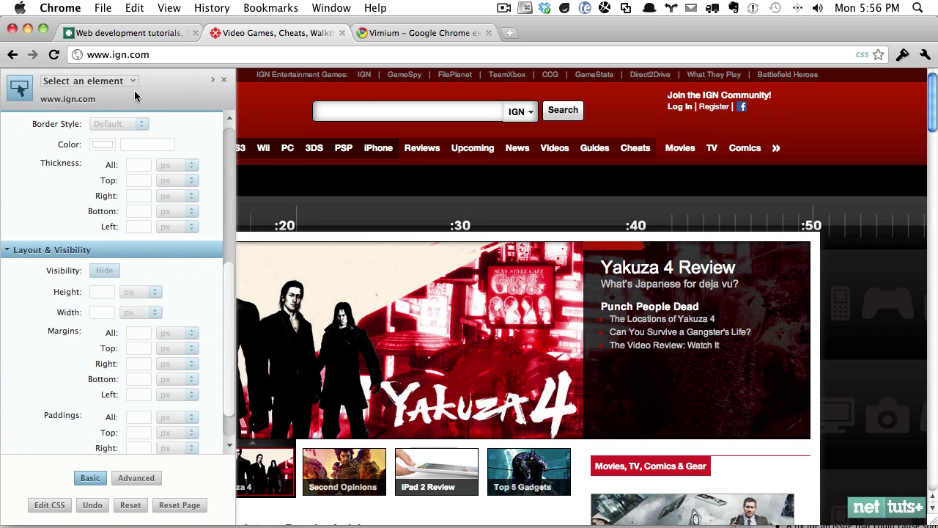
click(757, 107)
click(104, 270)
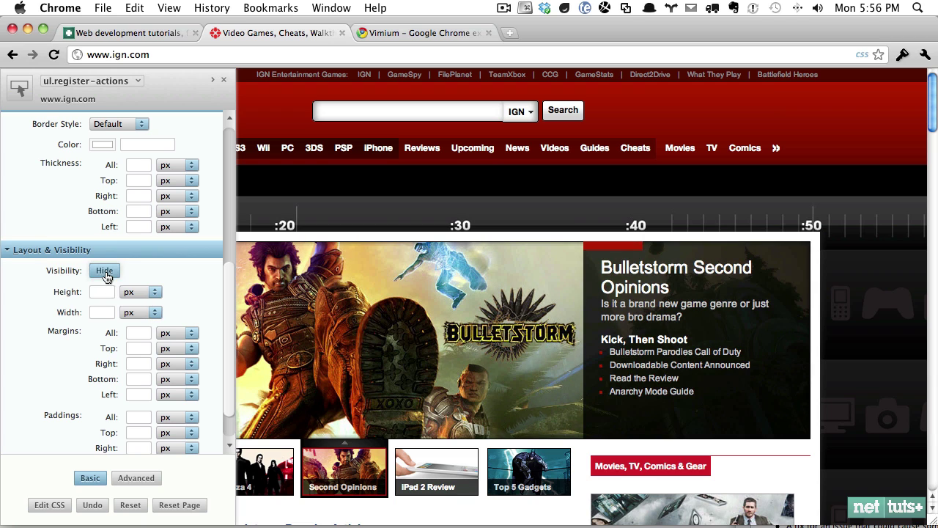
- Hide the #corp-networkLinks row above the IGN header, then dock Stylebot back and close it
click(19, 87)
click(282, 75)
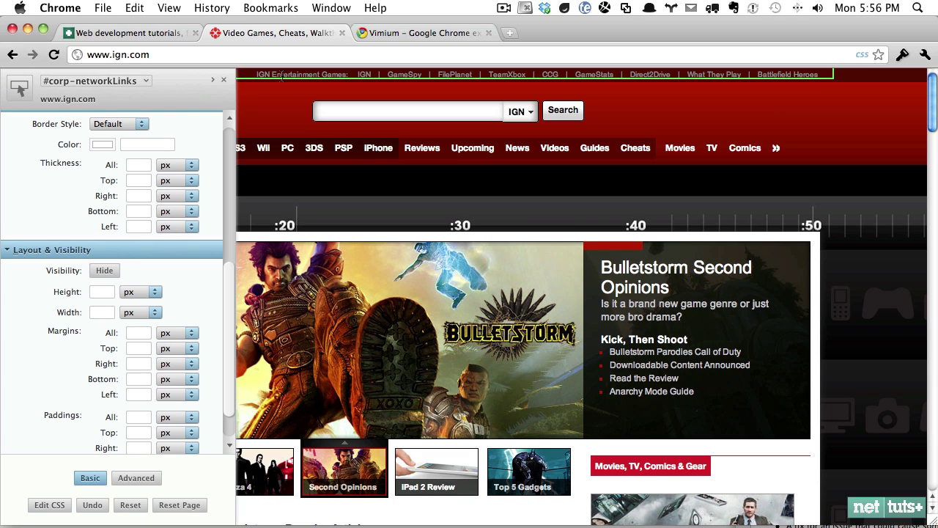
click(104, 270)
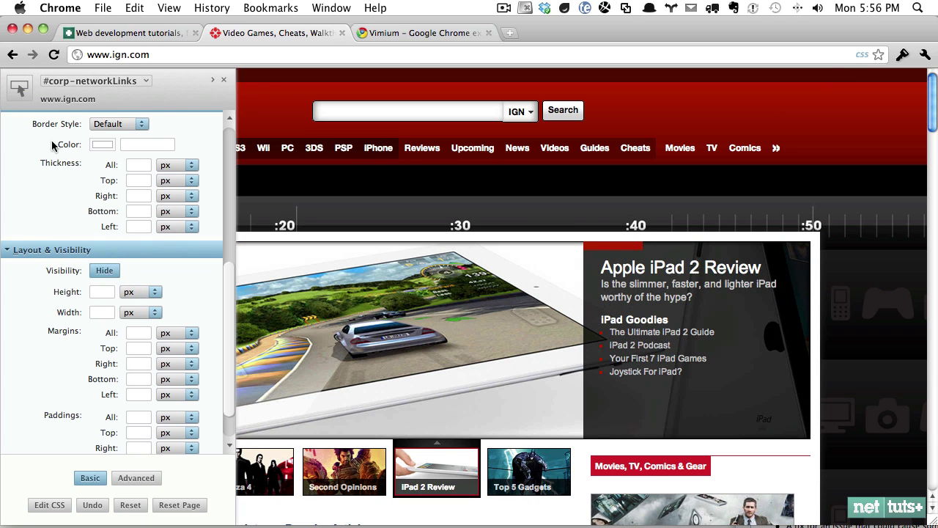
click(213, 79)
click(917, 79)
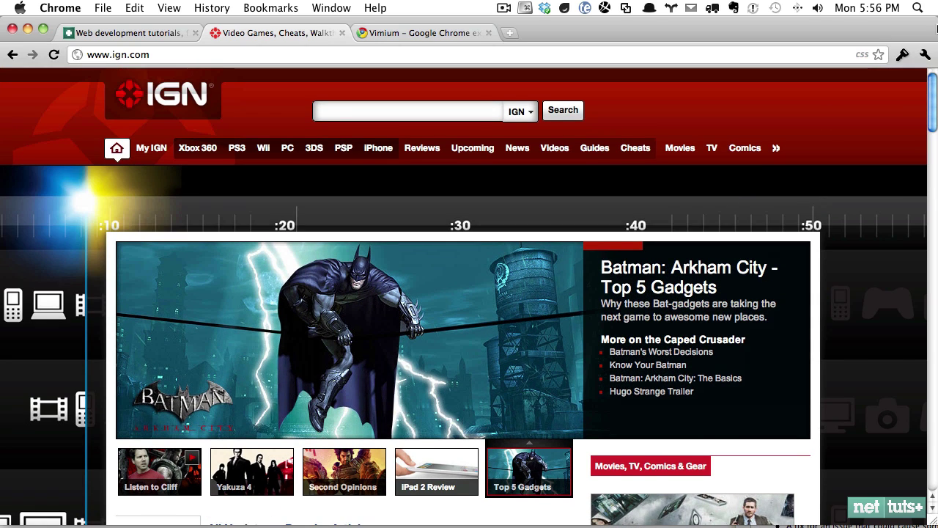
- Reopen Stylebot and hide the search text field in the IGN header
click(864, 56)
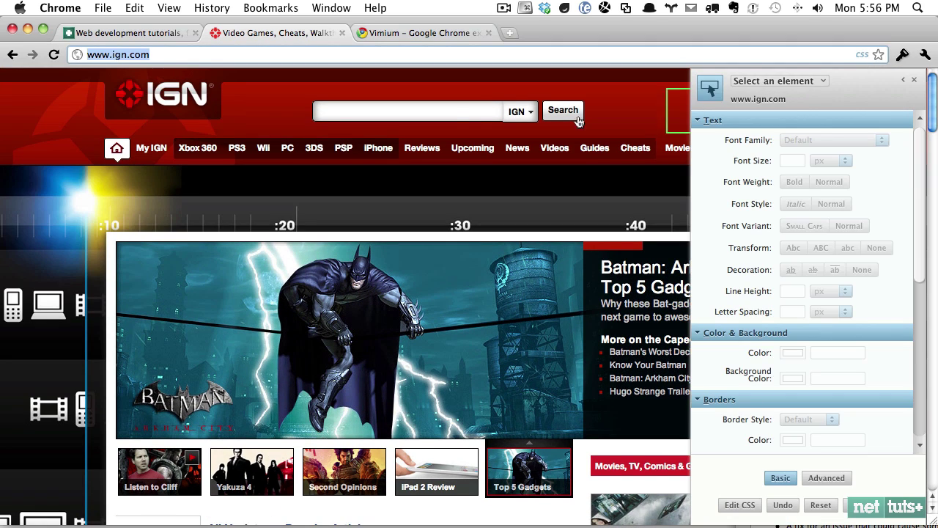
click(447, 111)
scroll(801, 350, down, 5)
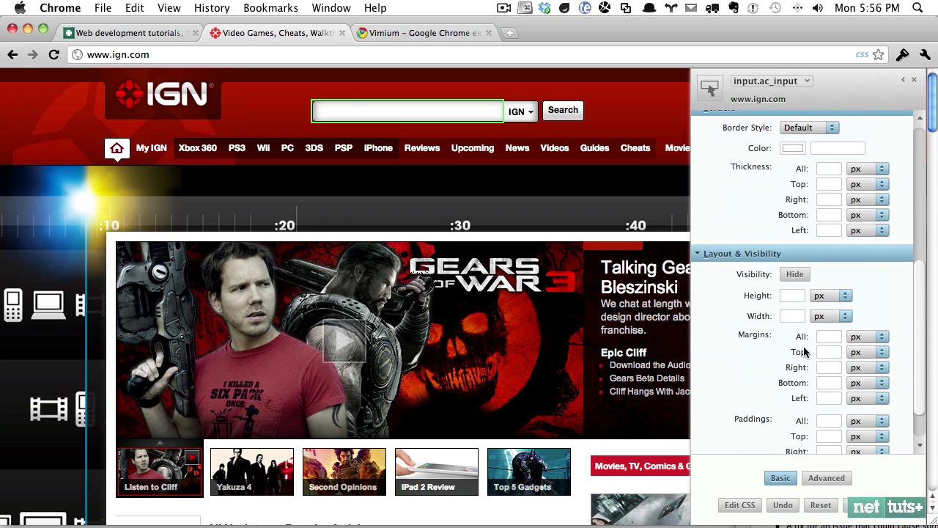
click(794, 274)
- Hide the remaining search controls by selecting the form.search fieldset, then close Stylebot
click(720, 90)
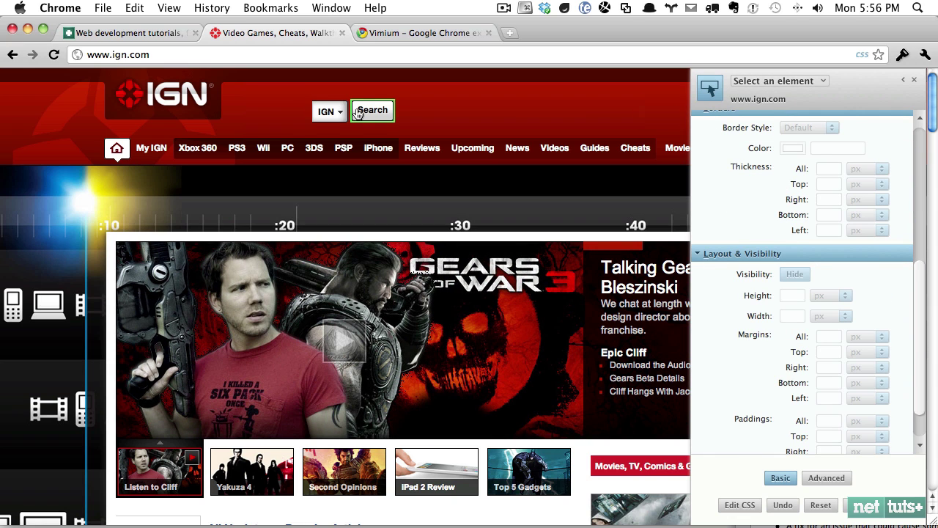
click(351, 118)
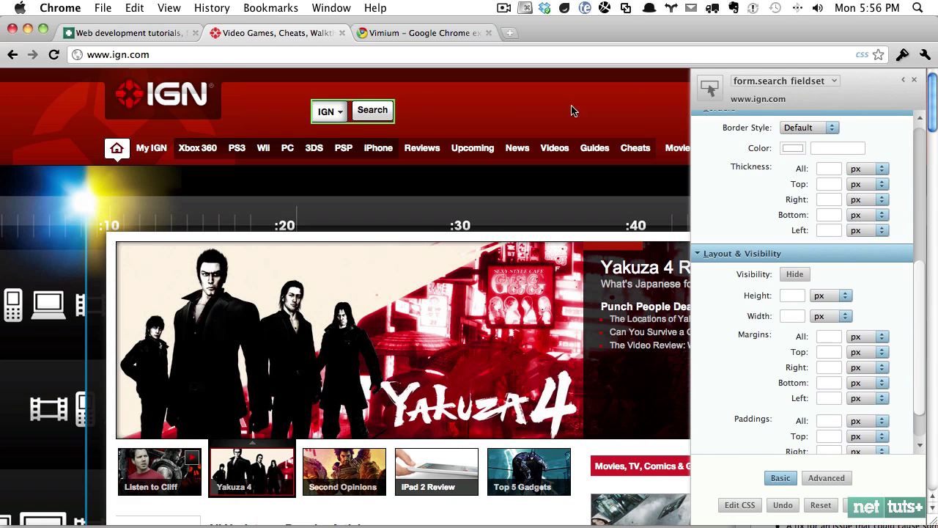
click(795, 273)
scroll(751, 231, up, 6)
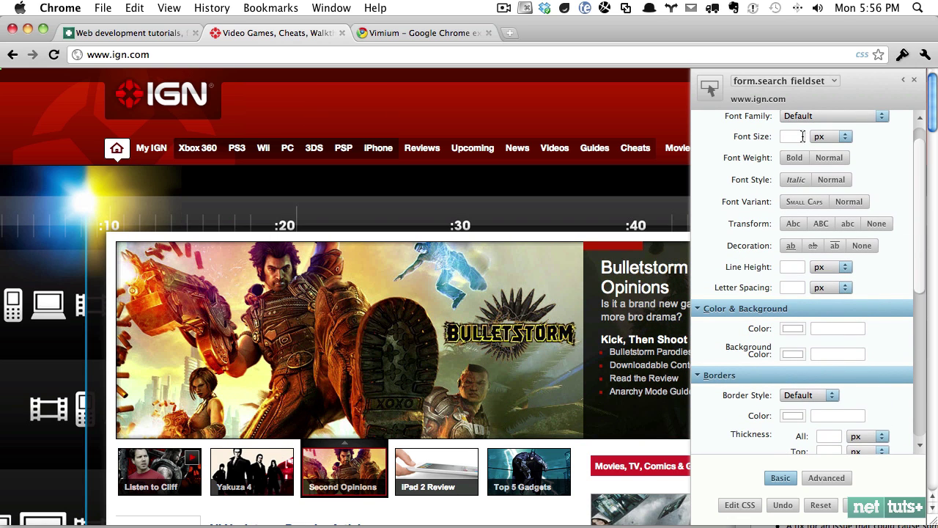
click(914, 79)
- Reopen Stylebot on the opposite side of the page and hide the Source Code image in the Movies, TV, Comics & Gear box
scroll(848, 204, down, 12)
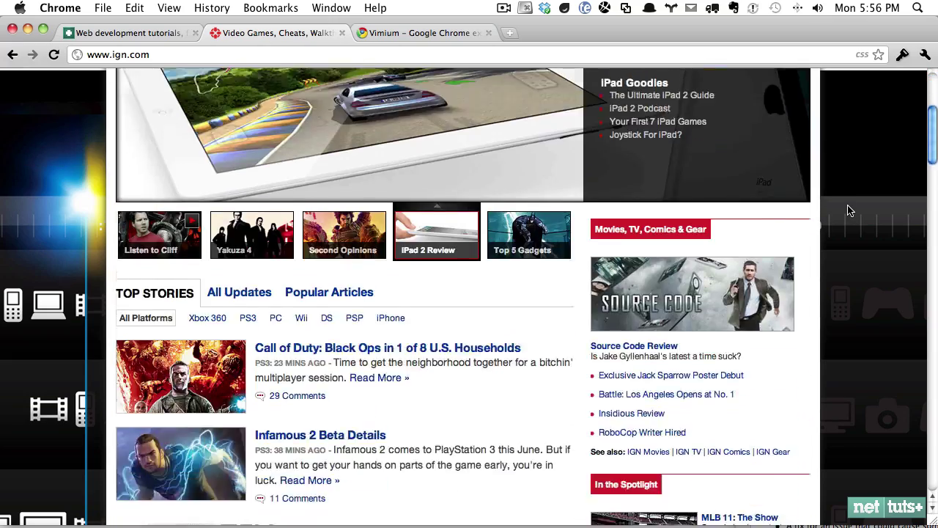
scroll(849, 211, up, 12)
scroll(848, 210, down, 3)
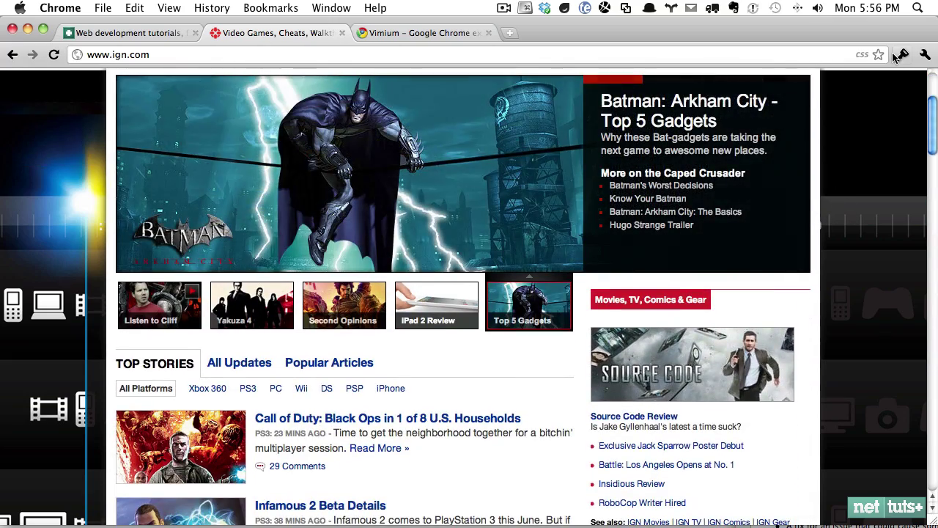
click(902, 55)
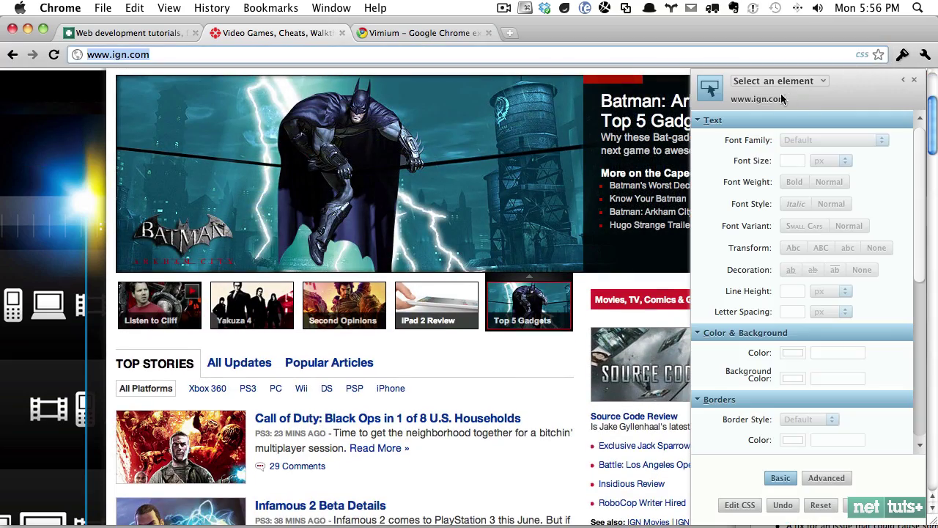
click(904, 80)
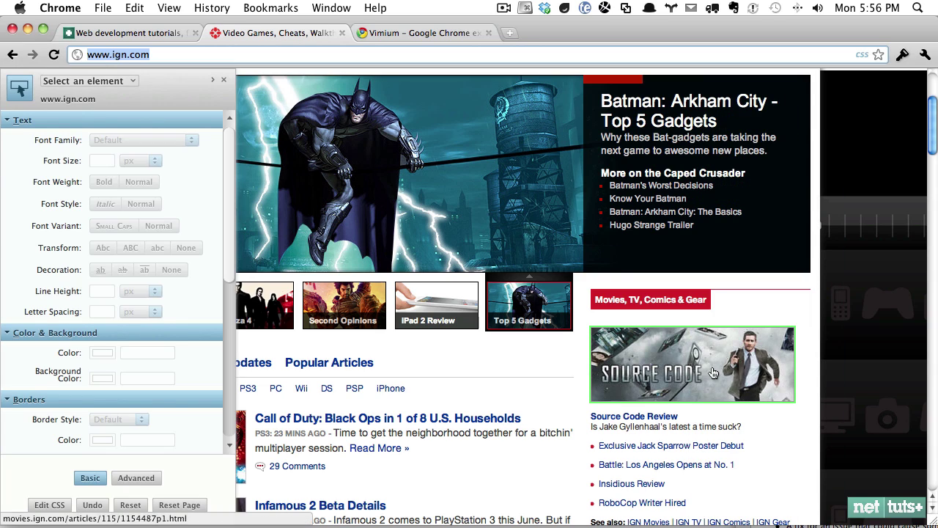
scroll(126, 440, down, 5)
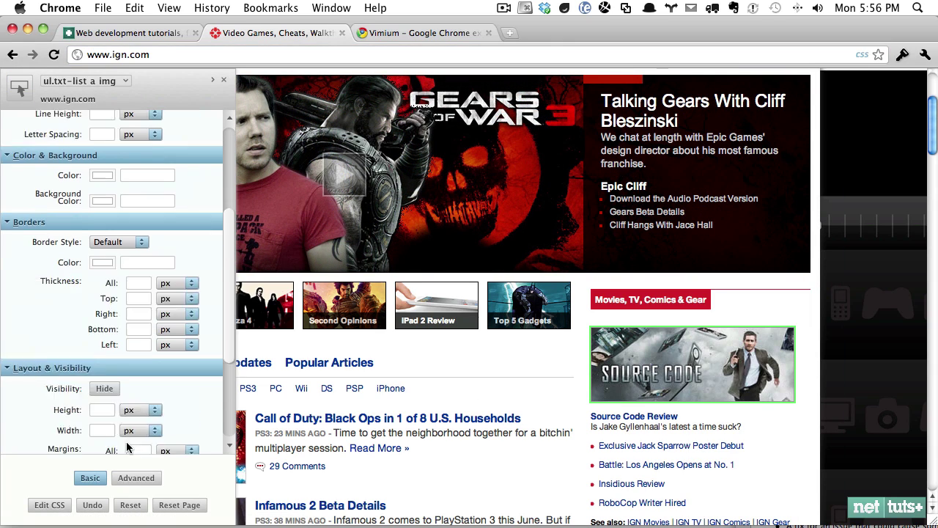
click(106, 252)
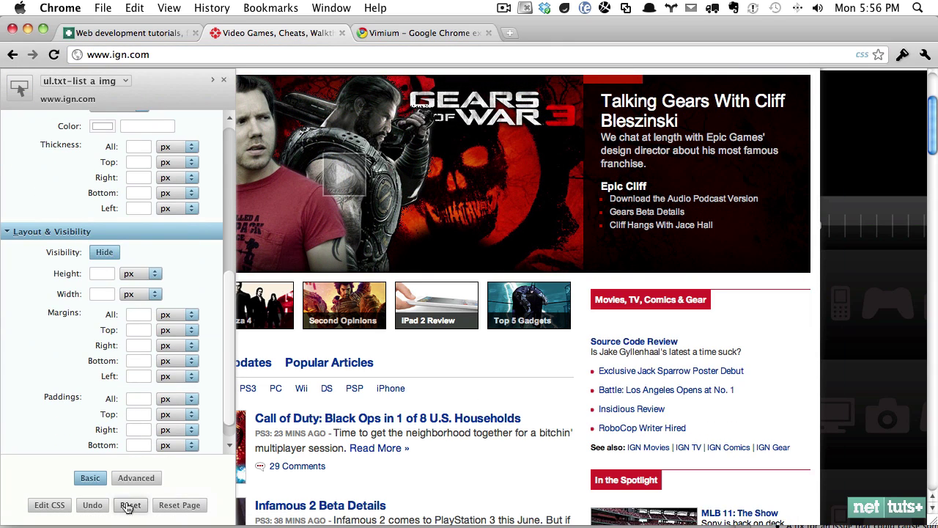
click(50, 505)
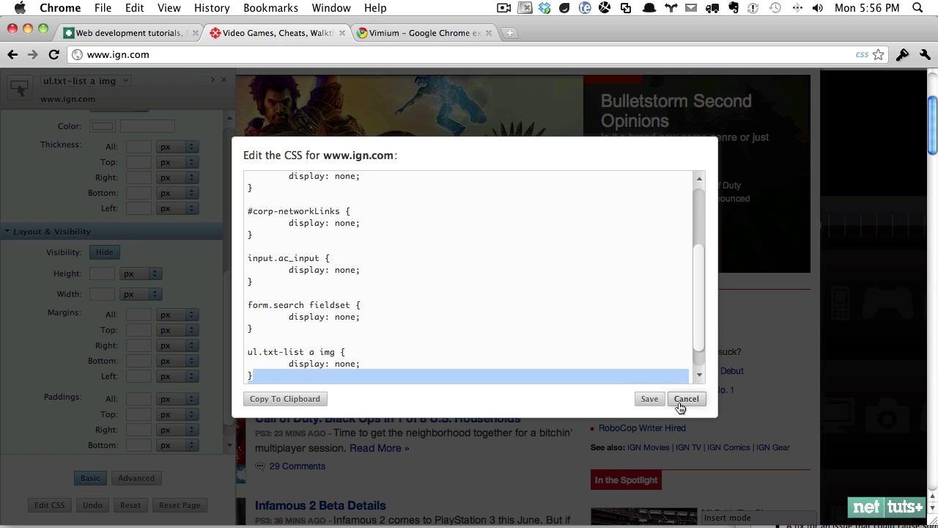
click(686, 399)
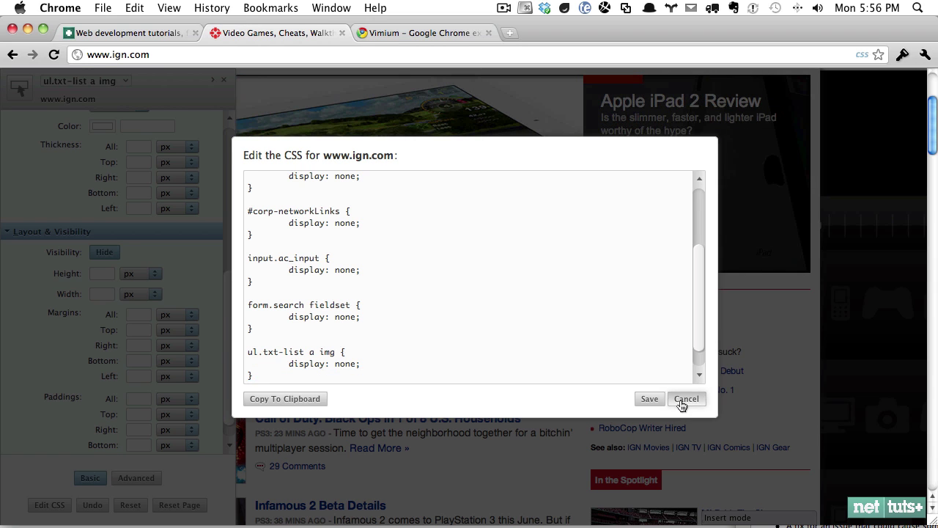
click(224, 79)
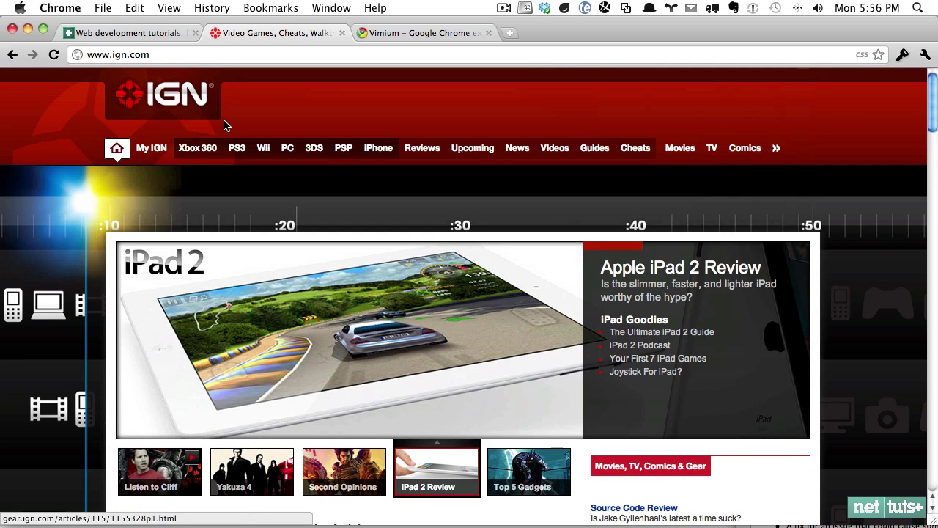
- Close the IGN page and load ign.com again in a new tab
key(super+w)
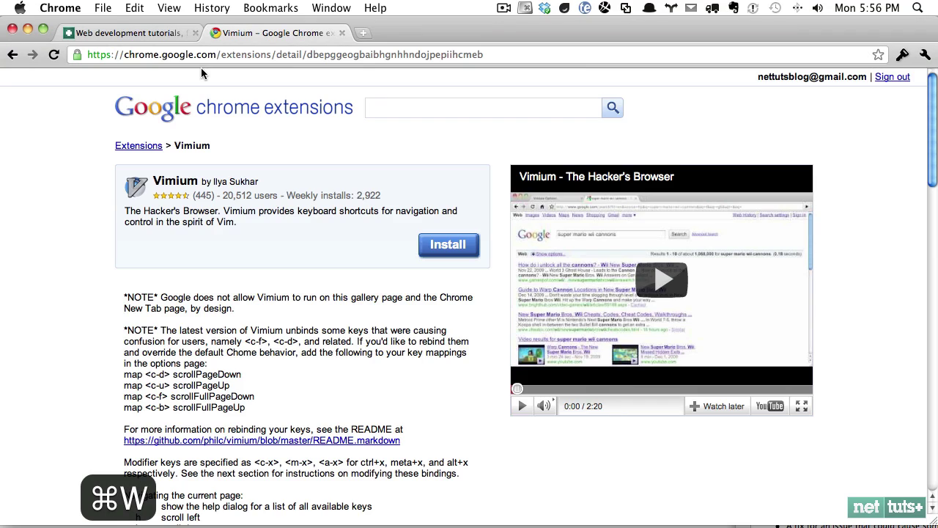
key(super+t)
text(ign.com)
key(Return)
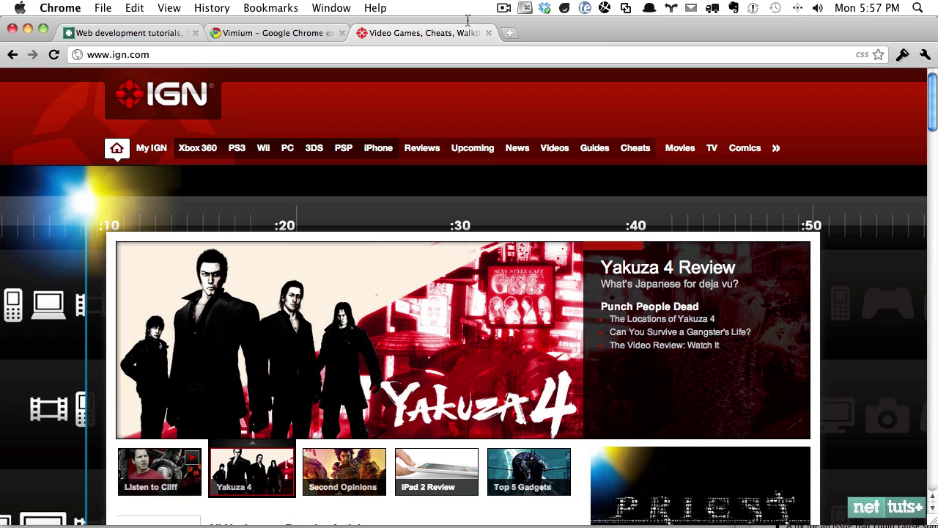
- Close the Vimium extension page and switch to the Nettuts+ home page
click(258, 35)
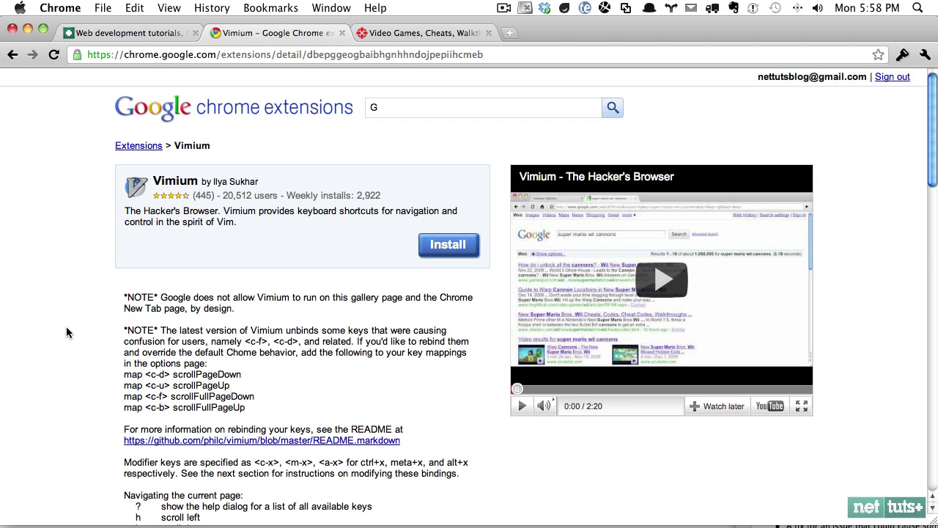
key(super+1)
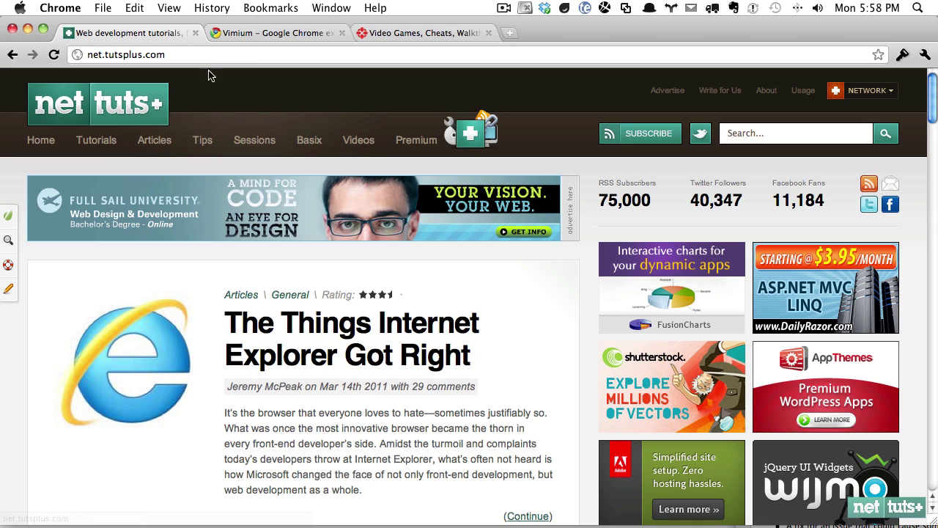
click(253, 33)
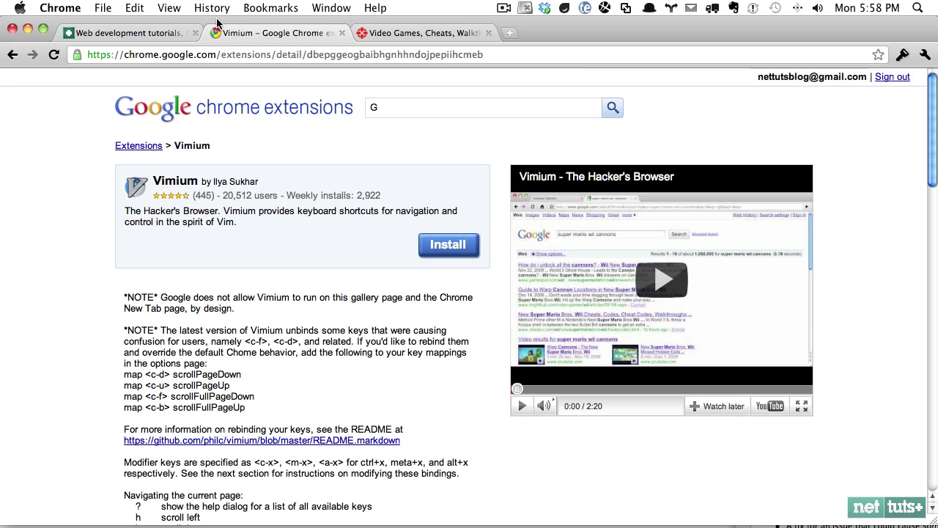
click(341, 33)
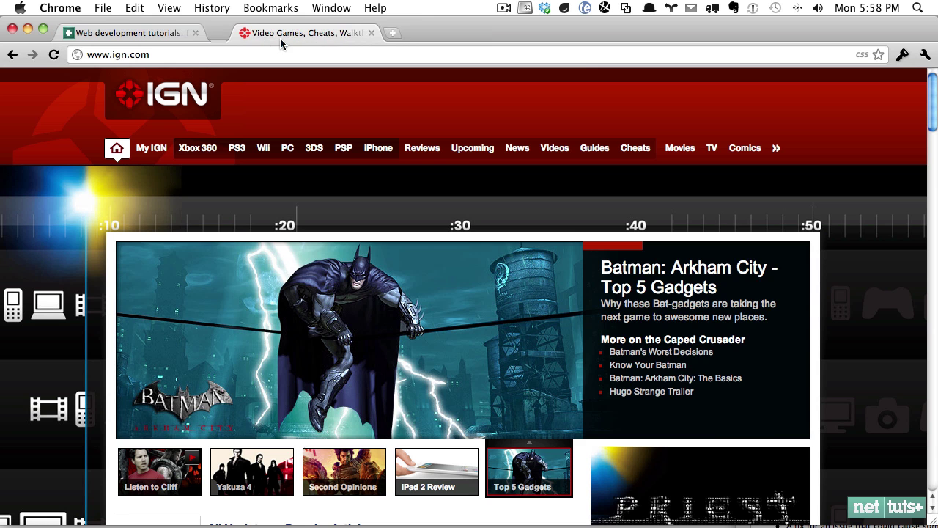
click(179, 33)
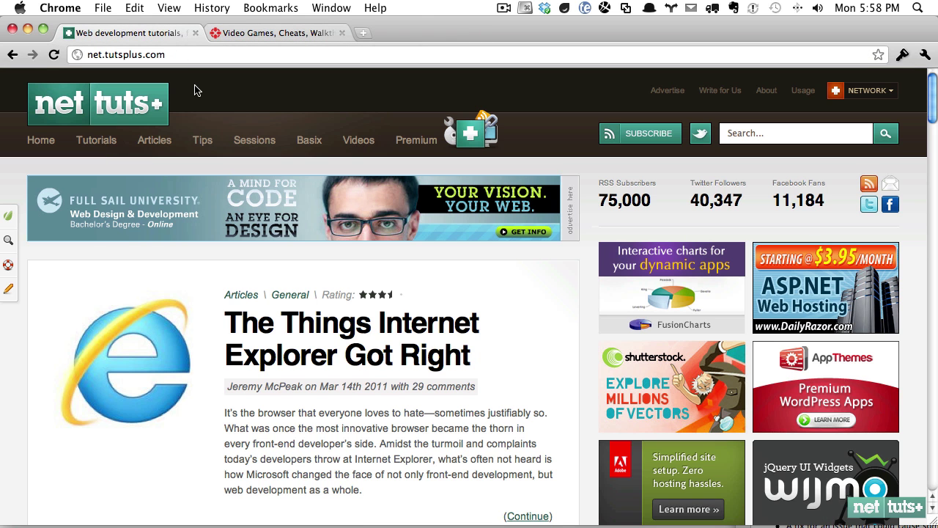
- Move down and up the Nettuts+ home page in small increments with Vimium's scroll commands, ending at the top
key(j)
key(j)
key(j)
key(j)
key(j)
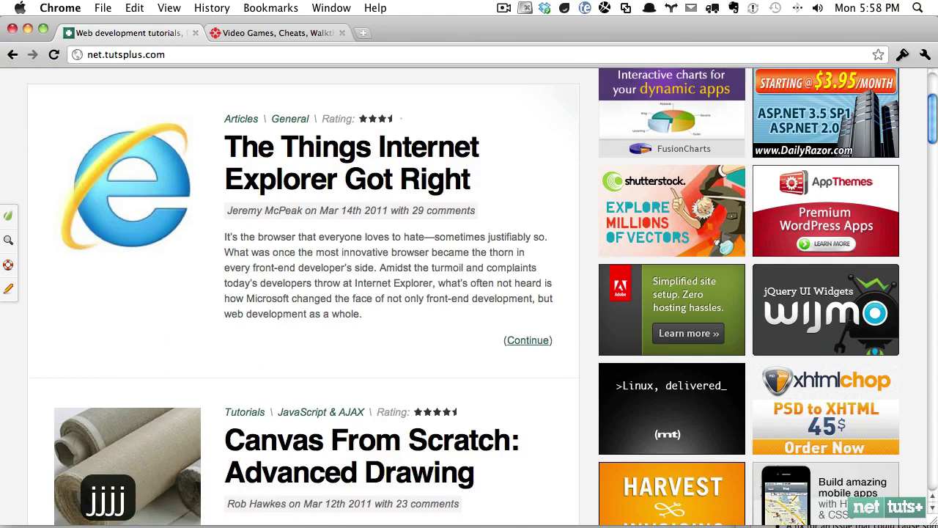
key(k)
key(k)
key(k)
key(k)
key(k)
key(j)
key(j)
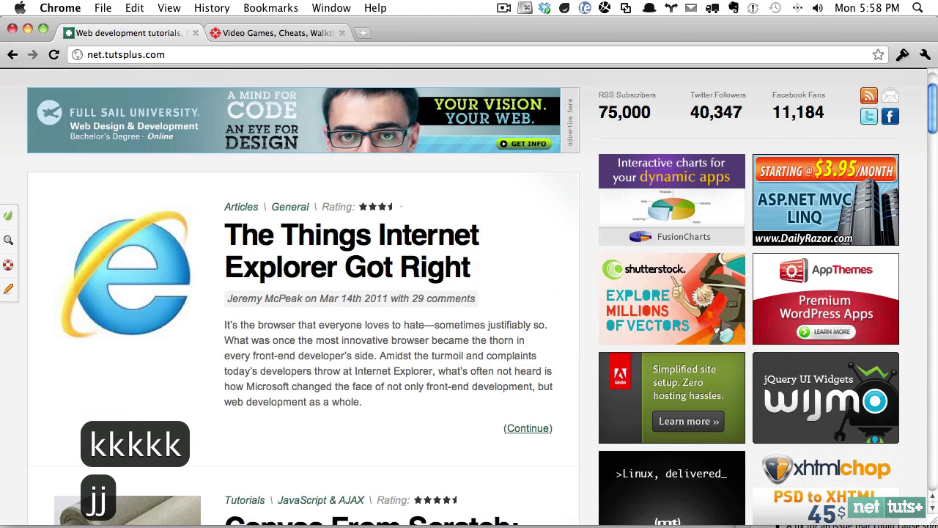
key(k)
key(k)
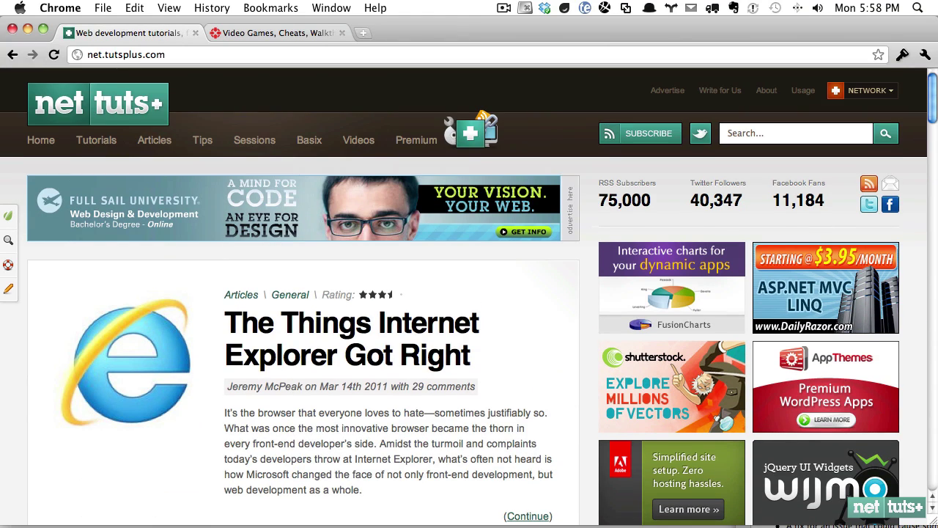
- Browse the home page a page at a time with Vimium, return to the top, and view the Vimium command help
key(d)
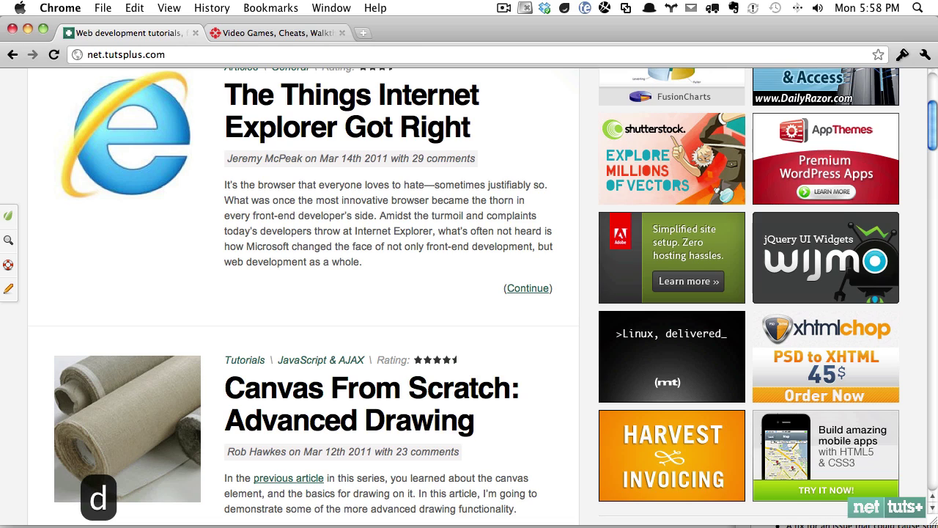
key(d)
key(d)
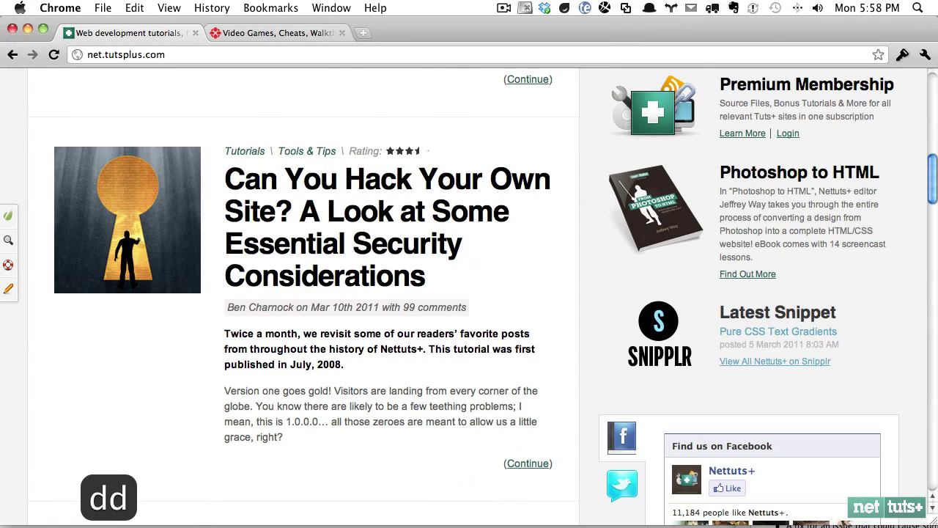
key(u)
key(u)
key(u)
key(u)
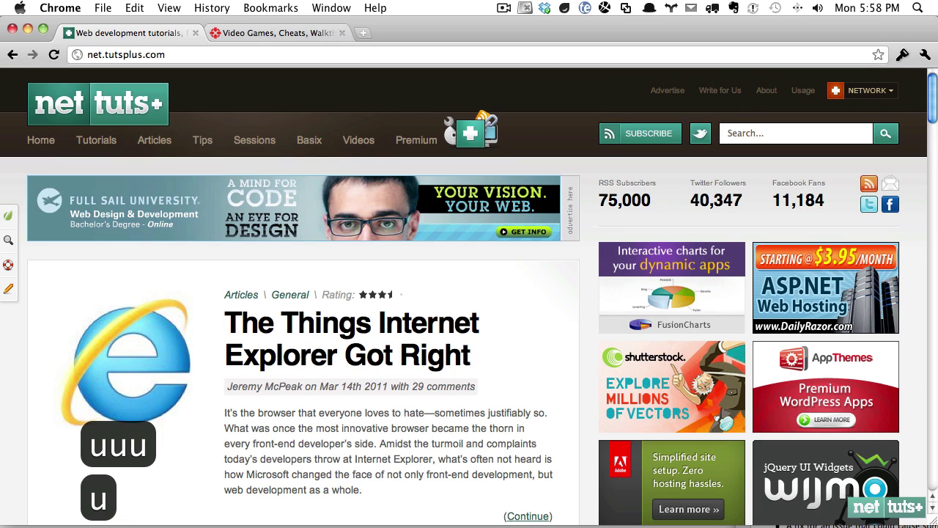
key(question)
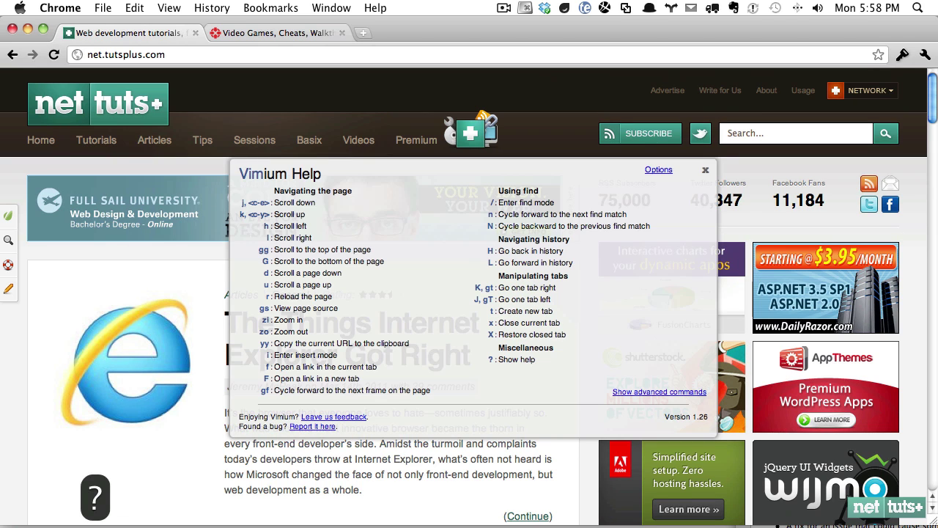
key(Escape)
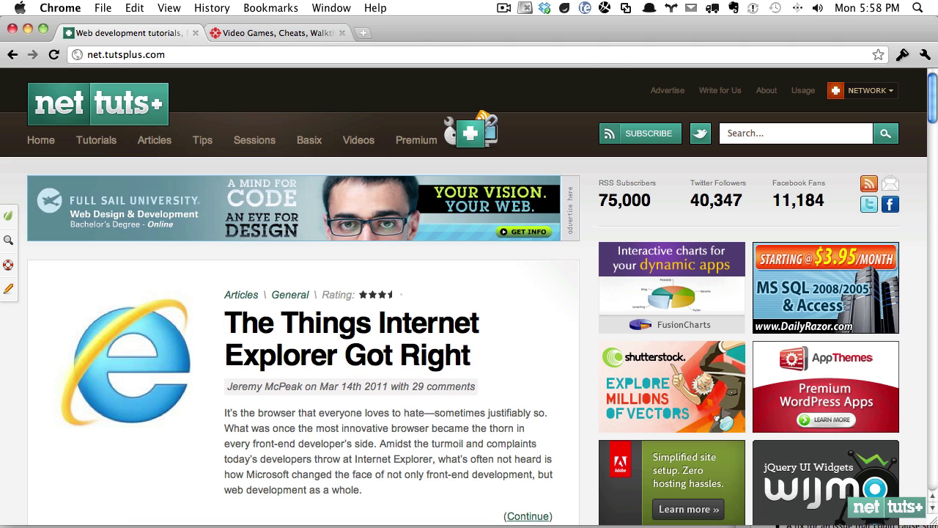
- Bring the Canvas From Scratch: Advanced Drawing entry into view and display Vimium's link hints, then dismiss them
key(j)
key(j)
key(j)
key(j)
key(j)
key(j)
key(j)
key(j)
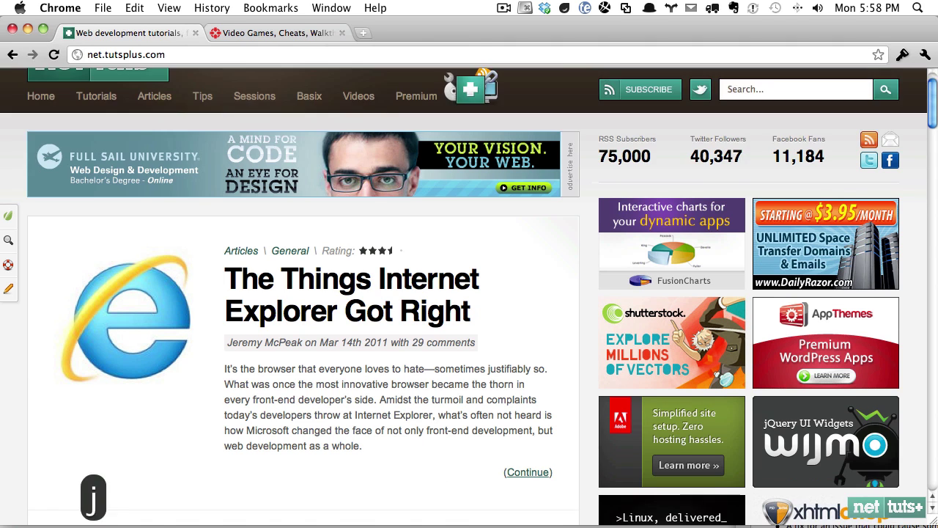
key(j)
key(j)
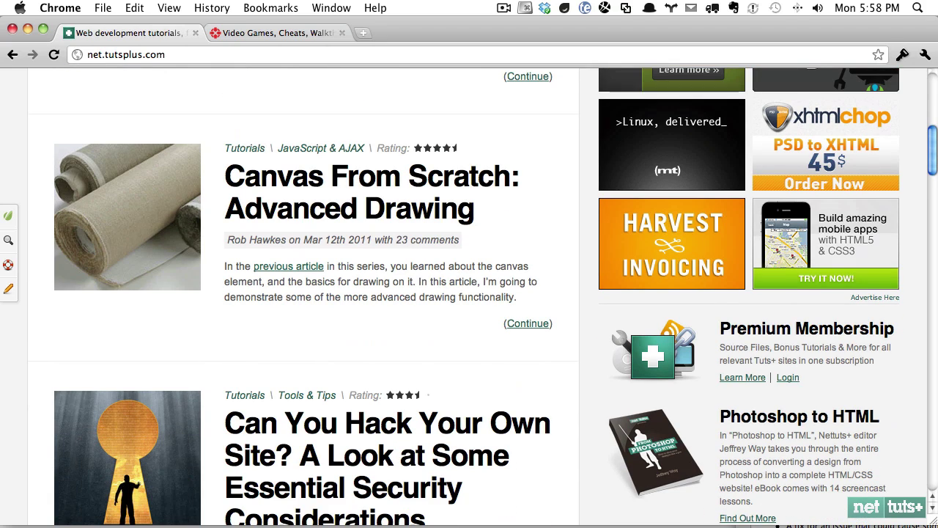
key(f)
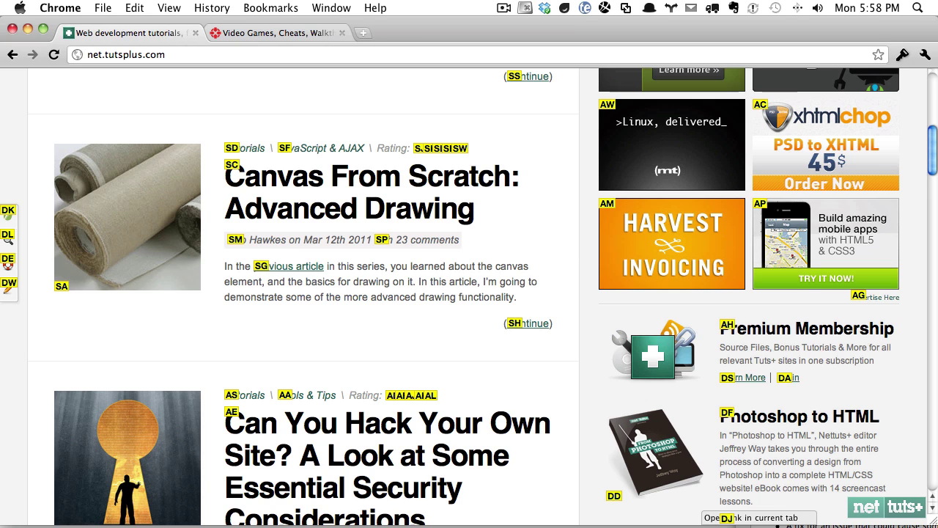
key(Escape)
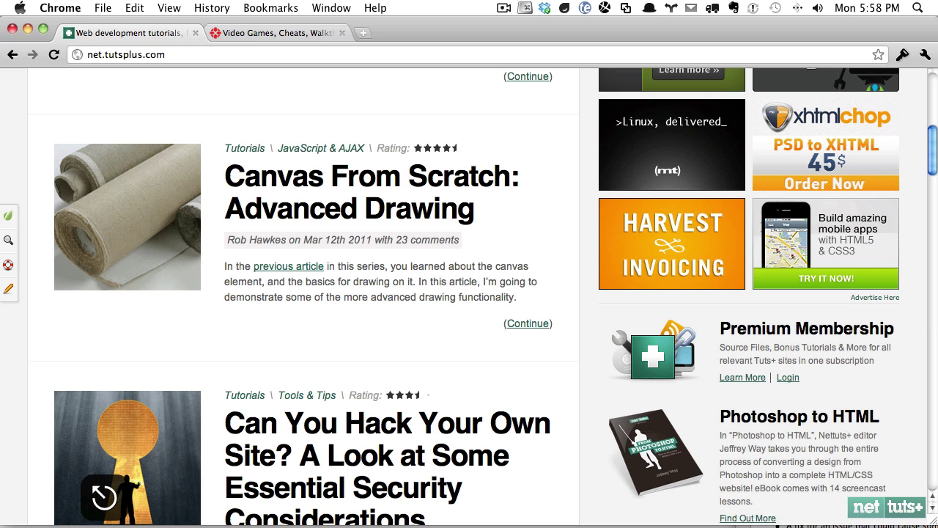
- Open the "Canvas From Scratch: Advanced Drawing" article in the current tab using its Vimium link hint SC
key(f)
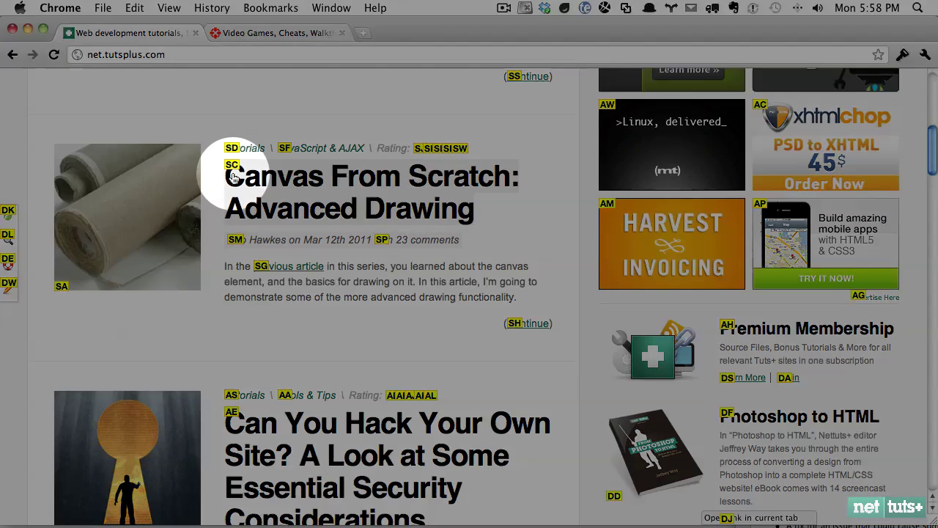
key(s)
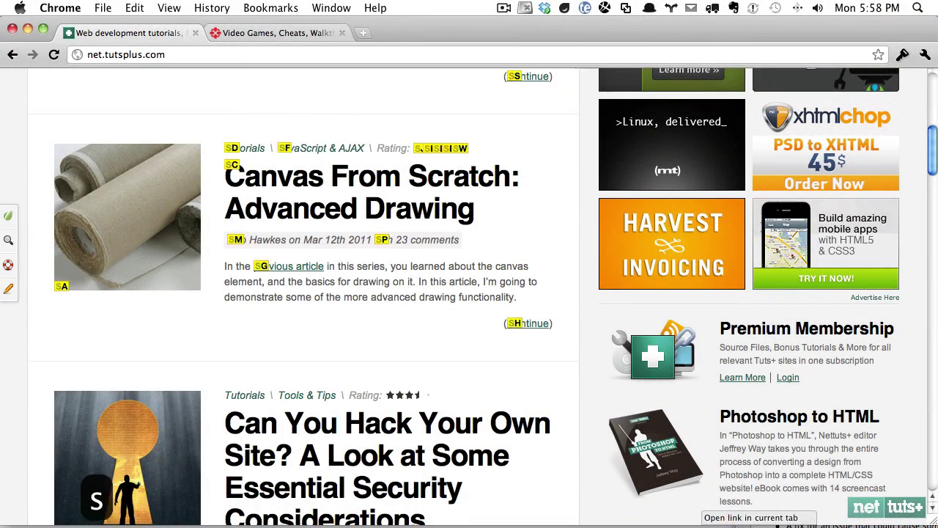
key(c)
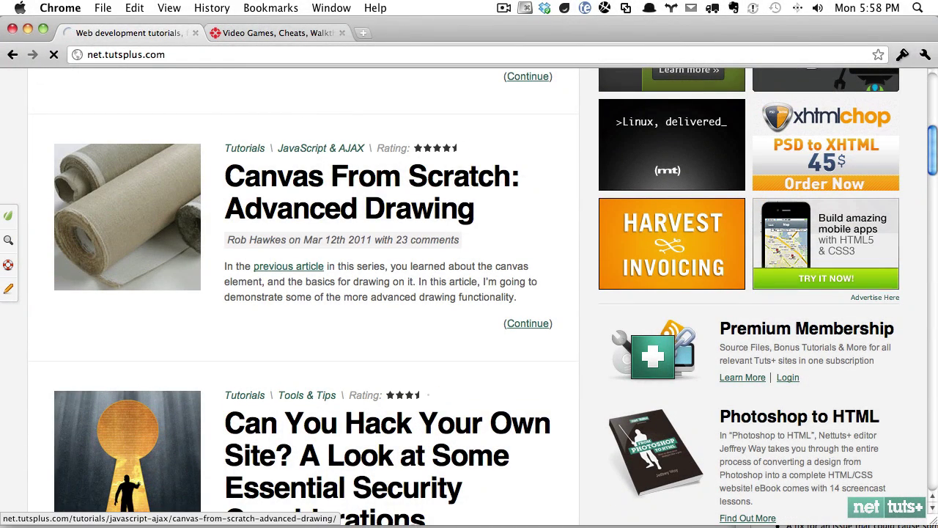
- Look through the start of the Advanced Drawing article down to its Setting Up section with Vimium's scroll commands
key(j)
key(j)
key(j)
key(j)
key(j)
key(j)
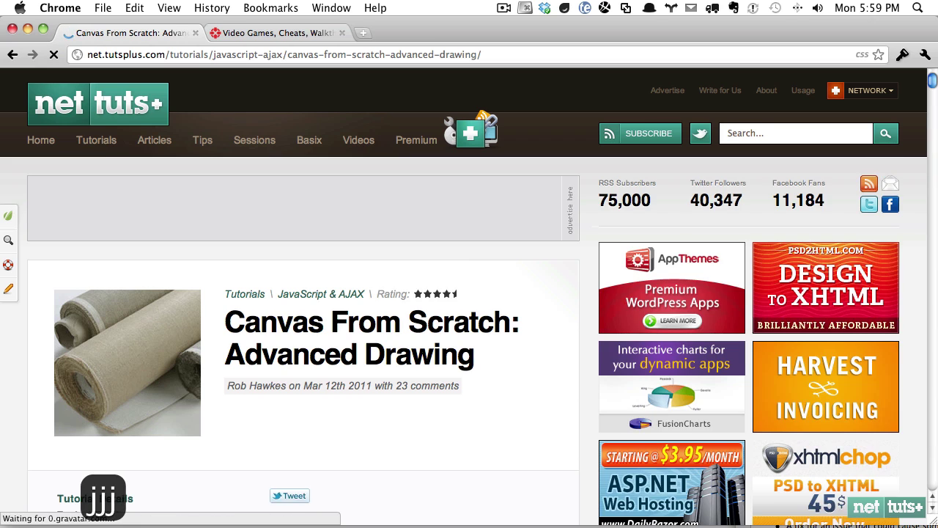
key(k)
key(k)
key(j)
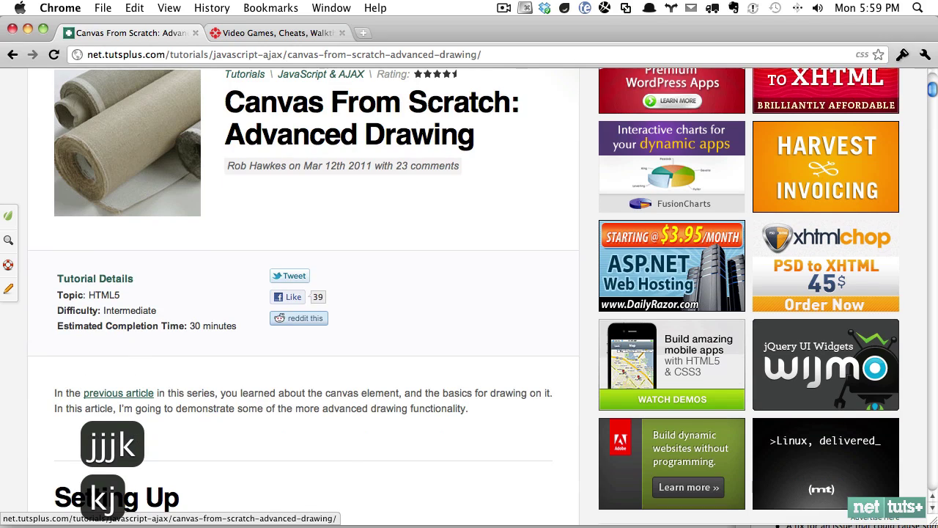
key(j)
key(j)
key(j)
key(j)
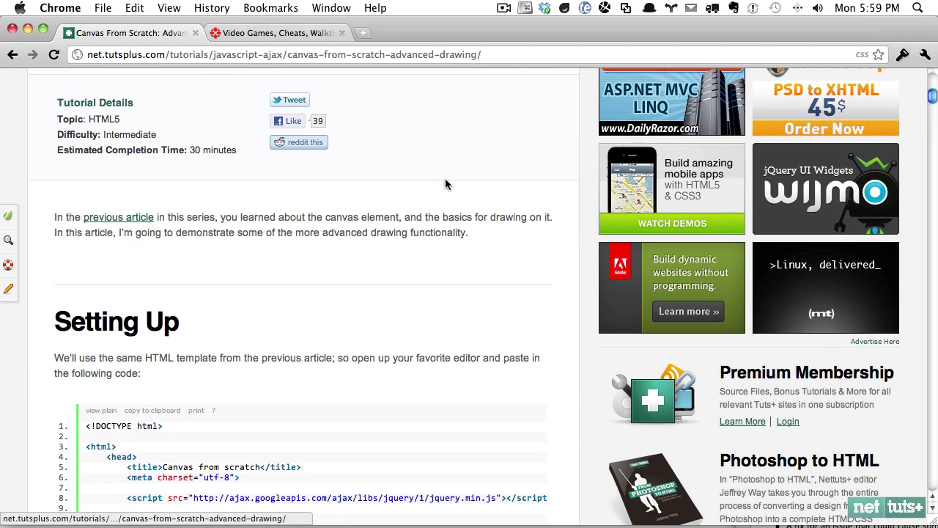
- Open the "previous article" link from the article's introduction using its Vimium link hint SD
key(f)
key(s)
key(d)
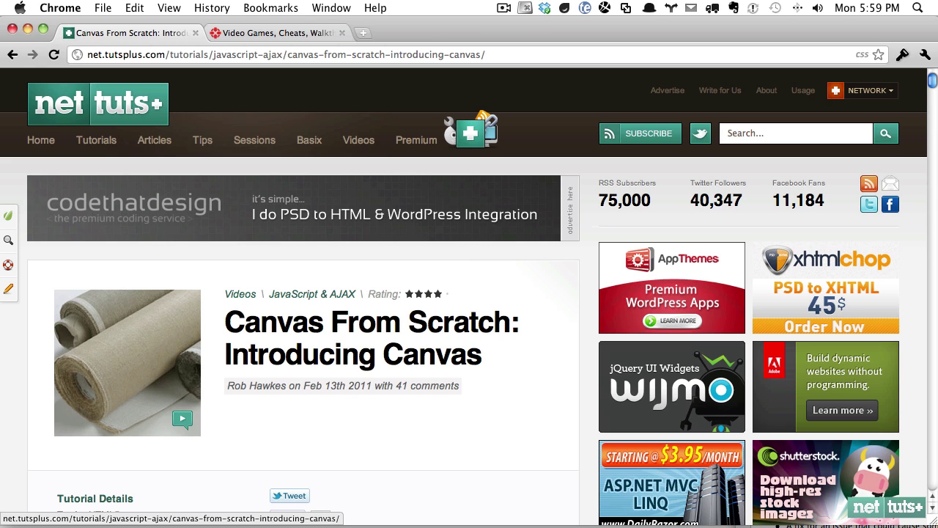
- View the Introducing Canvas article's page source with Vimium, close the source tab and return to the article
key(g)
key(s)
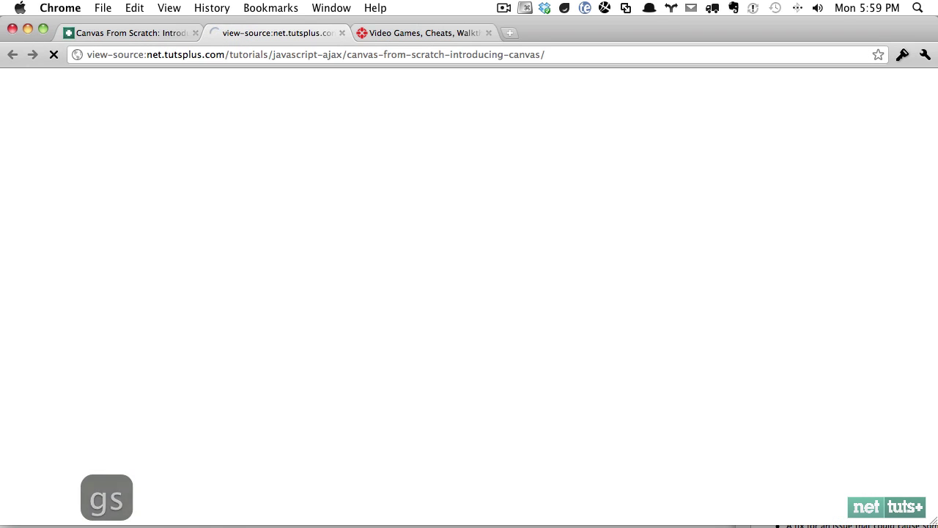
key(super+w)
key(super+1)
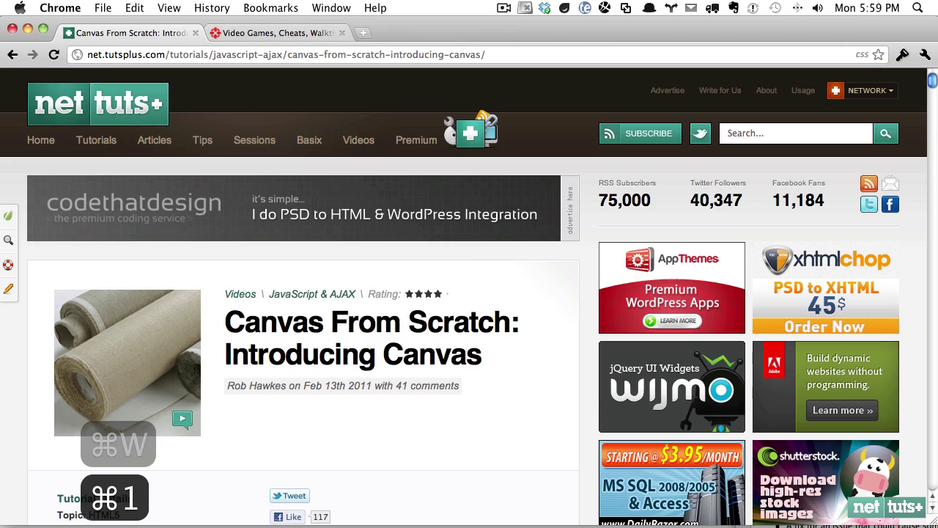
- Display Vimium's help overview and dismiss it, and switch back and forth between the article and IGN tabs
key(shift+slash)
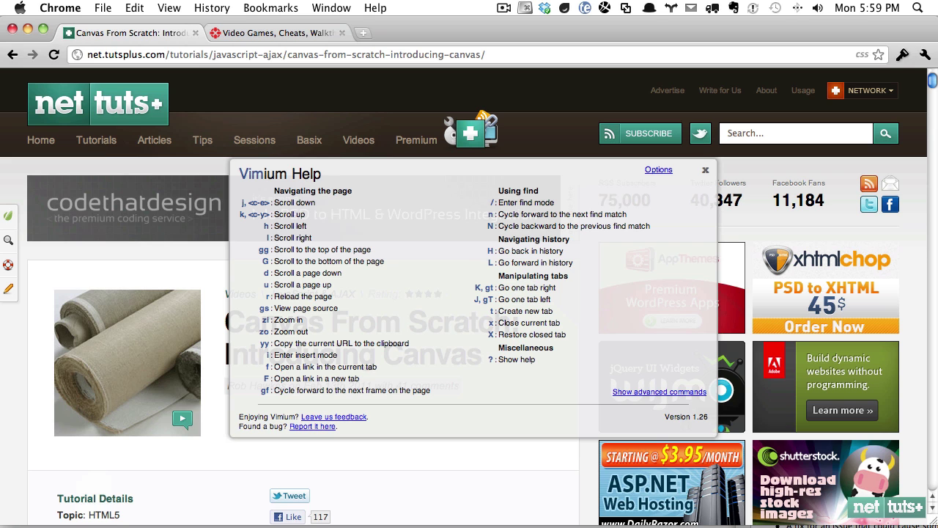
key(Escape)
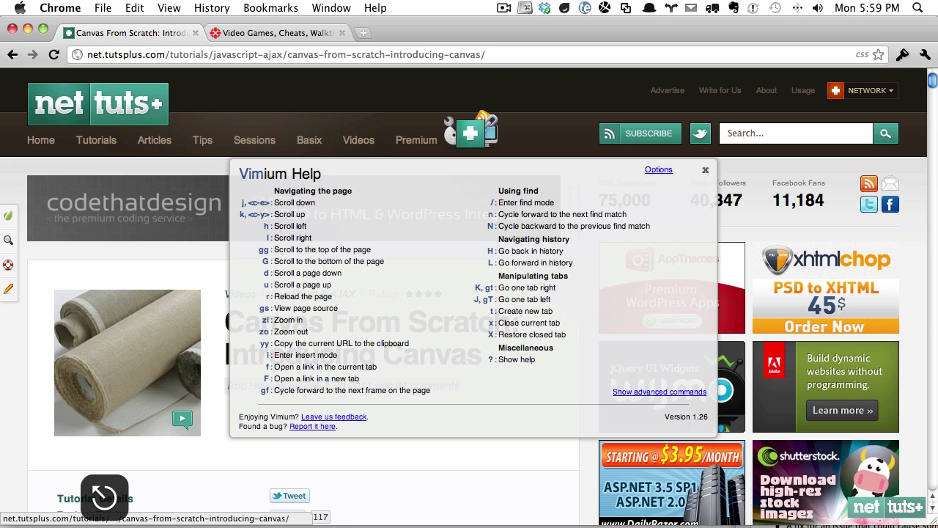
key(shift+k)
key(shift+k)
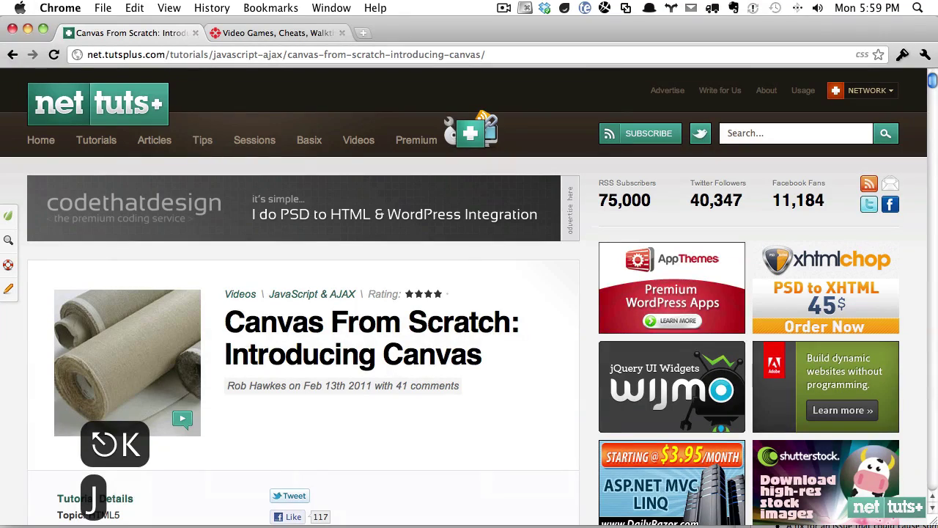
key(shift+j)
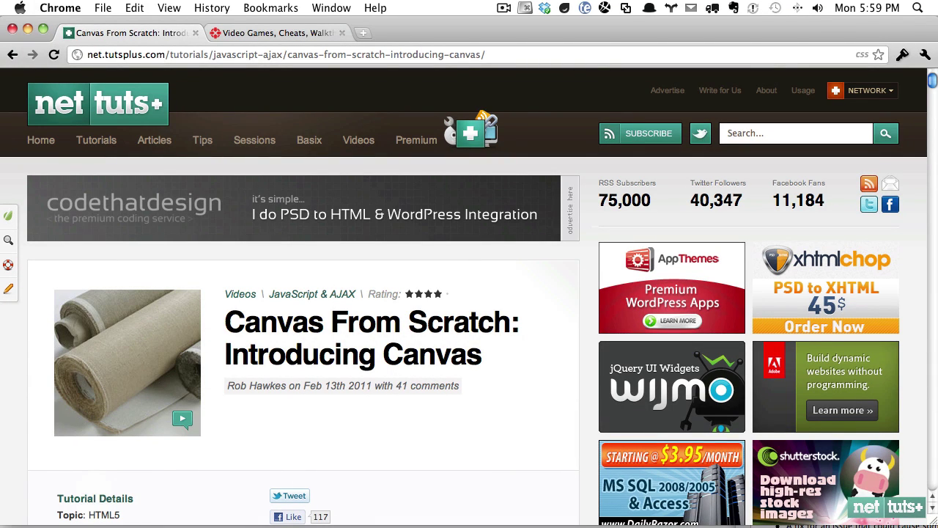
key(super+1)
key(super+2)
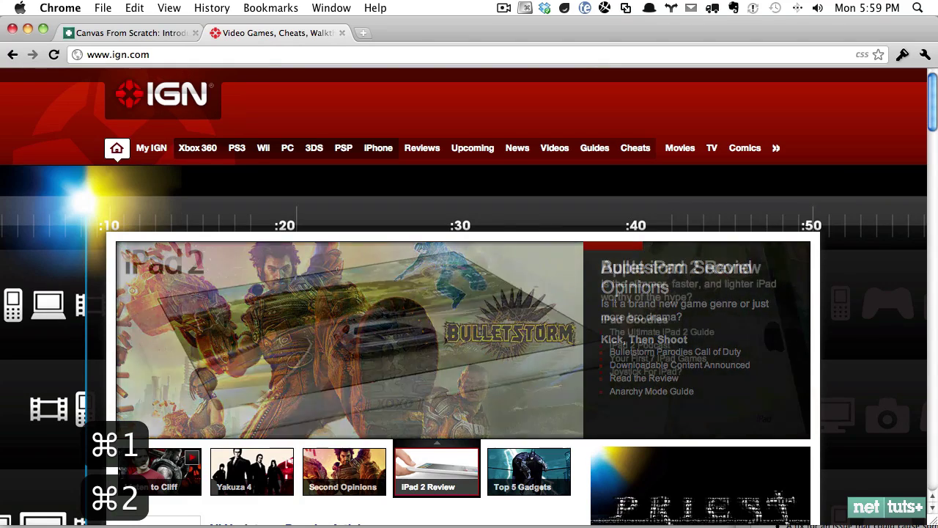
key(super+1)
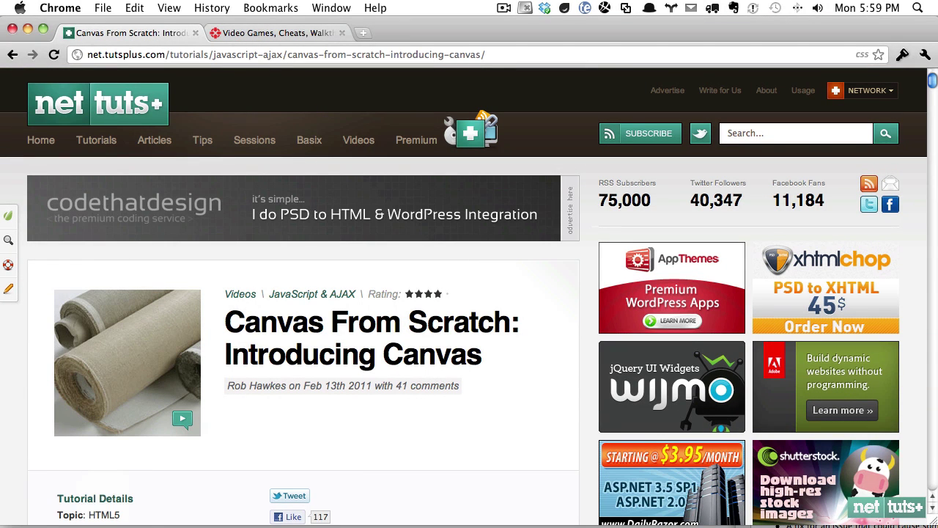
- Create a new tab, close it again and return to the Introducing Canvas article's tab
key(super+t)
key(super+w)
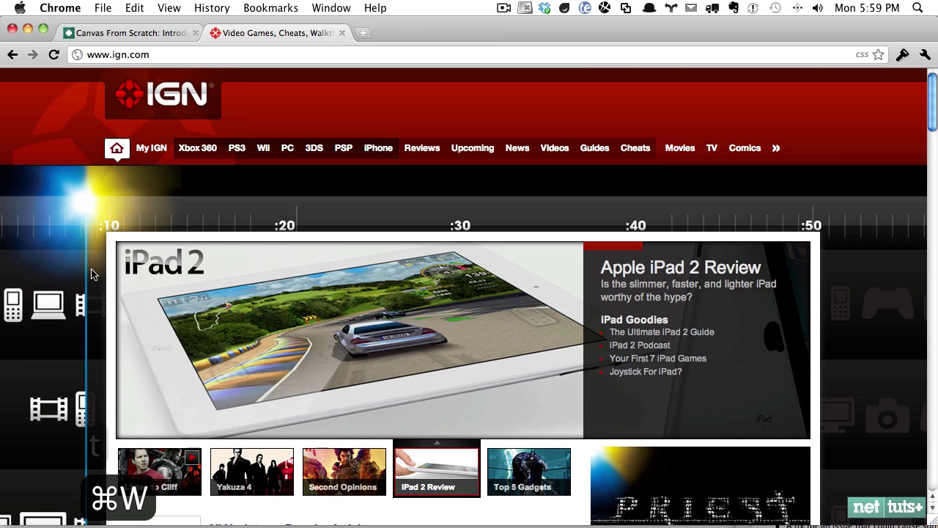
key(super+1)
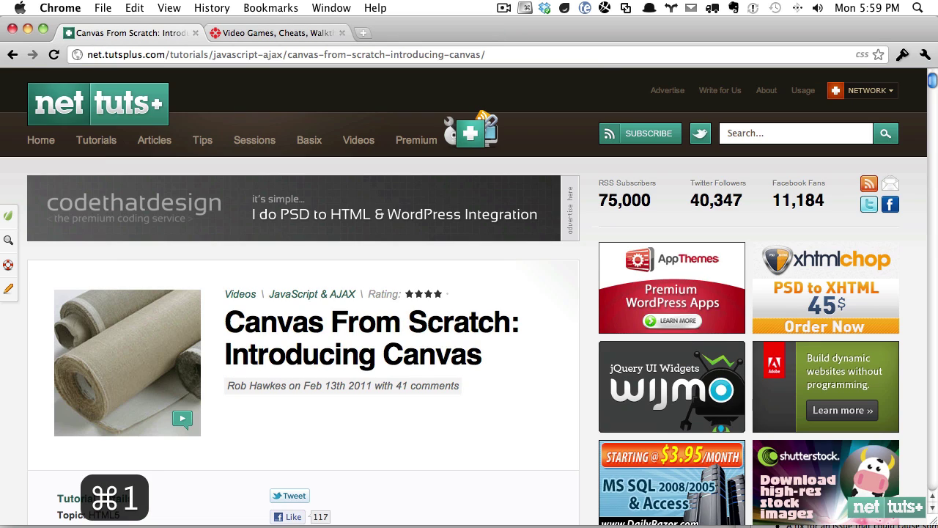
- Scroll the article down to its introduction and back to the top with Vimium's line scroll commands
key(j)
key(j)
key(j)
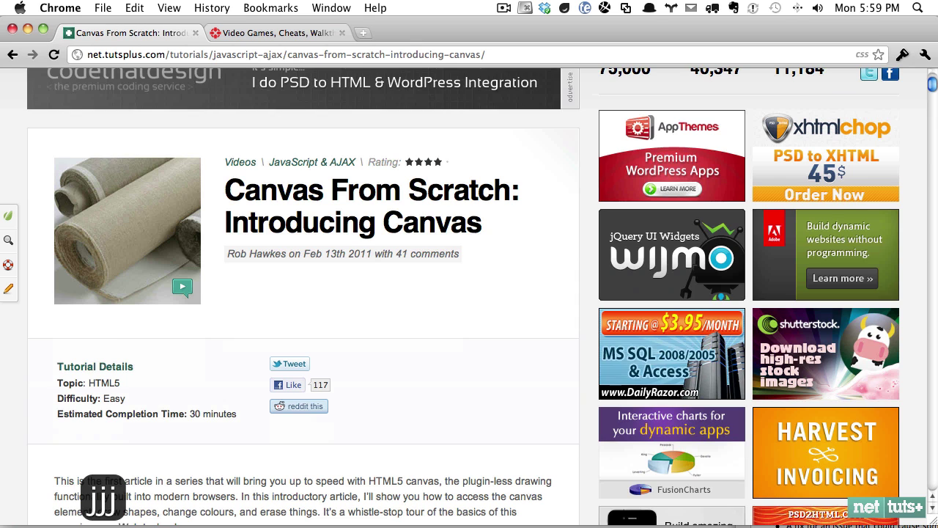
key(k)
key(k)
key(k)
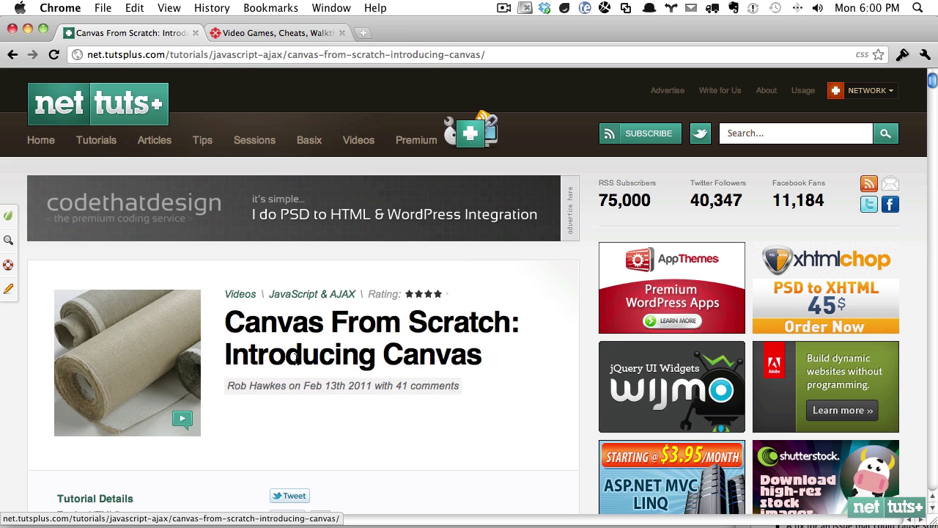
- Try the browser's built-in page search with a random string and dismiss it
key(super+f)
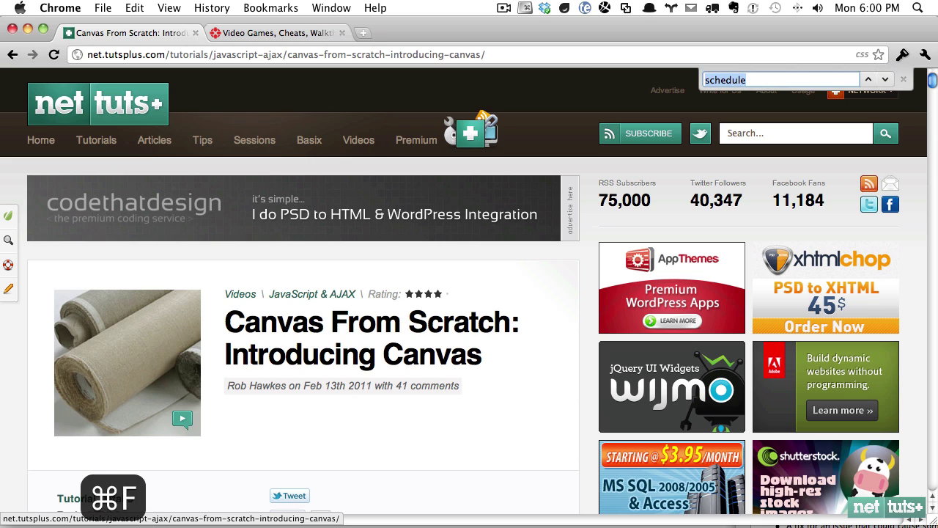
text(gfsdgdgdf)
key(Escape)
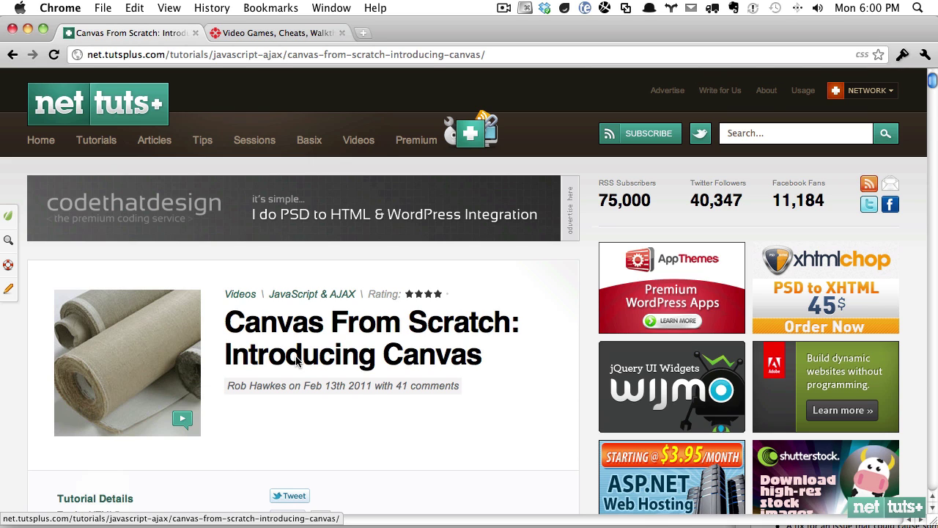
- Search the article for "Canvas" in Vimium's find mode and cycle forward through the matches to the code sample's closing canvas tag
key(slash)
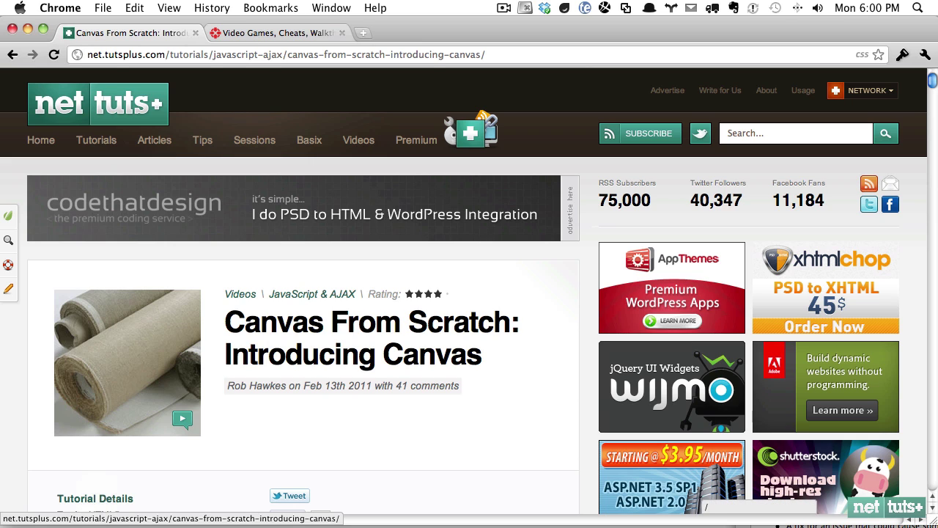
text(Canvas)
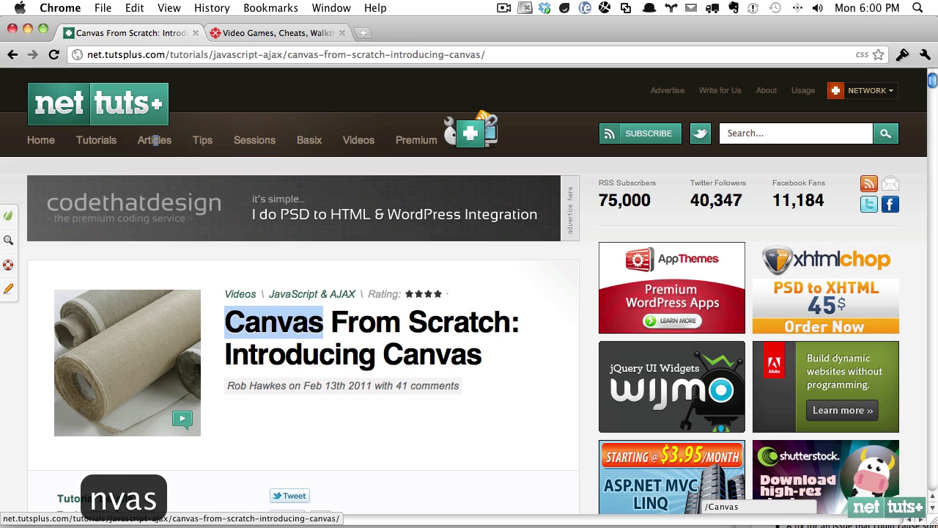
key(Return)
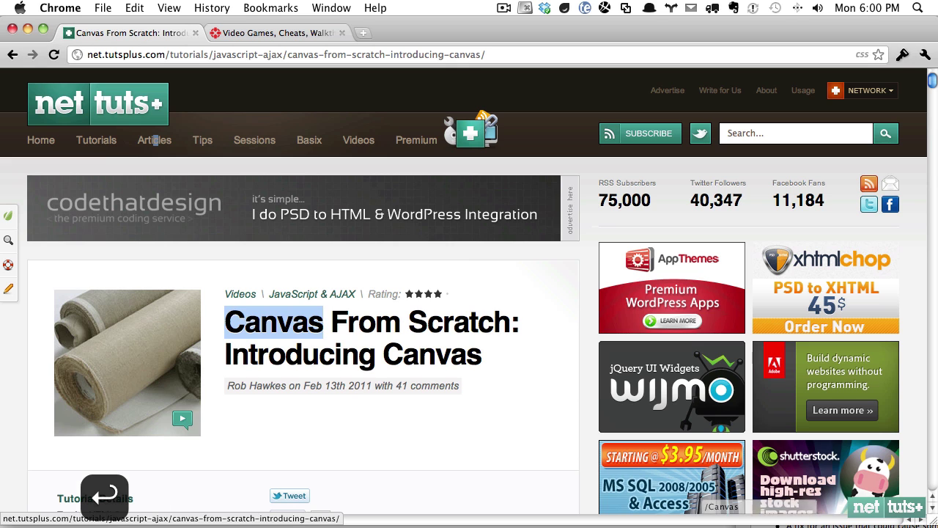
key(n)
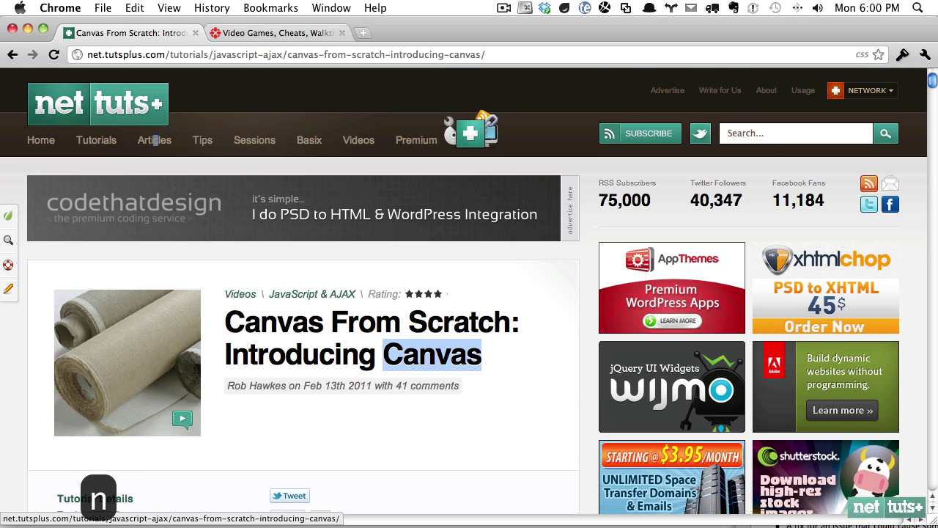
key(n)
key(n)
key(n)
key(n)
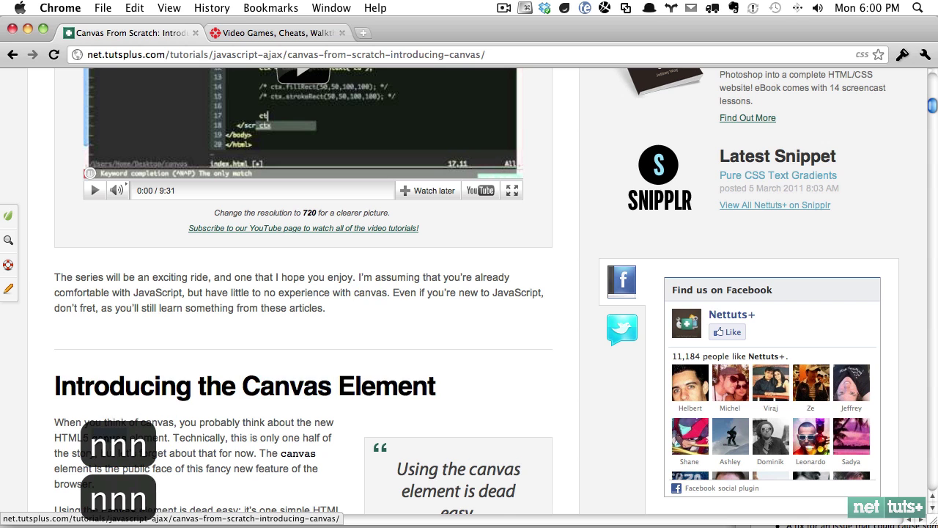
key(n)
key(n)
key(n)
key(n)
key(n)
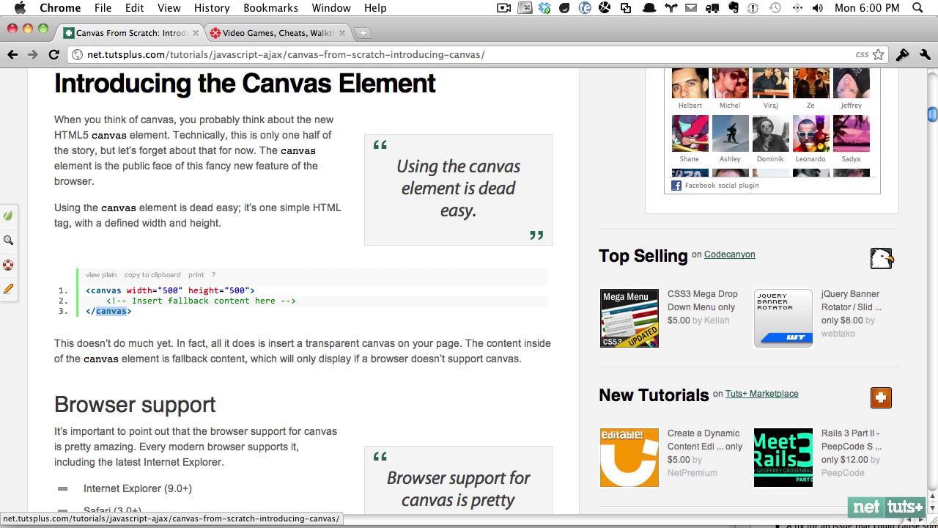
- Return to the article's title area and open the author's page using its Vimium link hint SW
scroll(206, 309, up, 15)
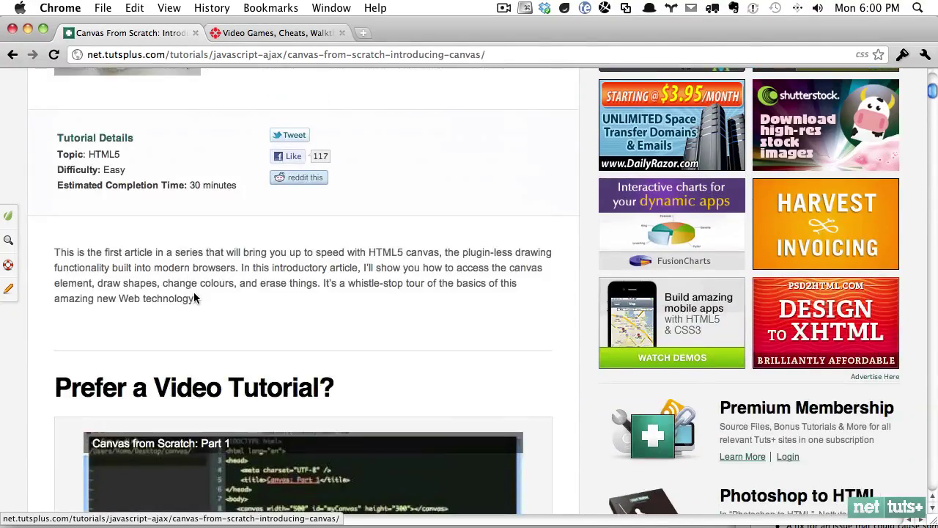
scroll(225, 372, up, 3)
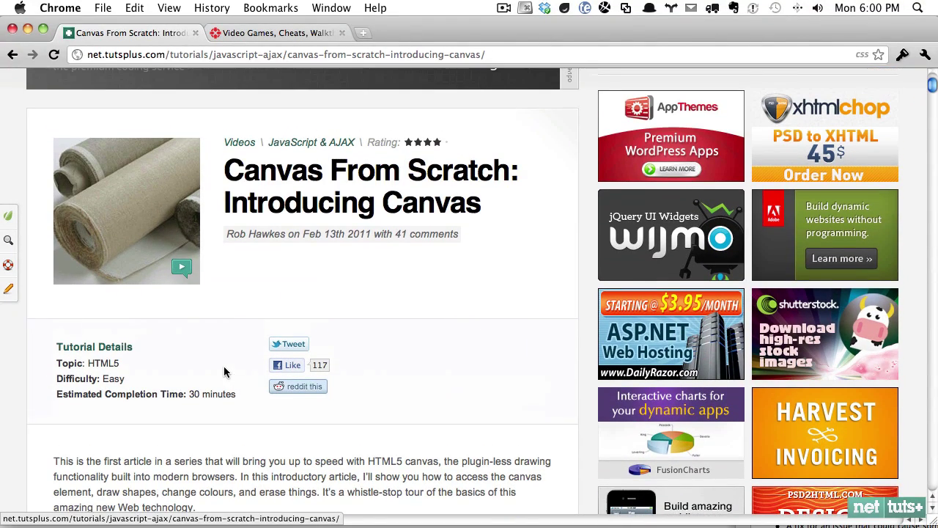
key(f)
key(s)
key(w)
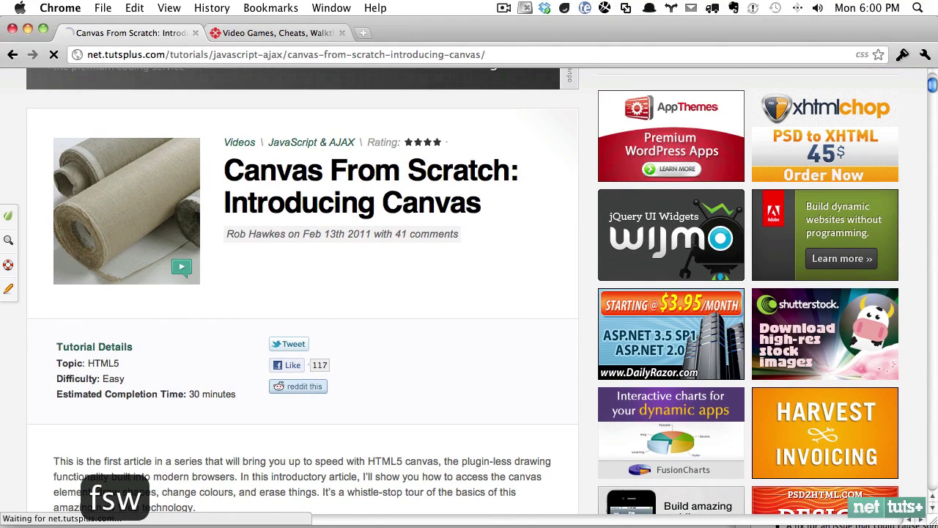
- Close the IGN tab and open the Nettuts+ home page from the author page's site logo
key(super+w)
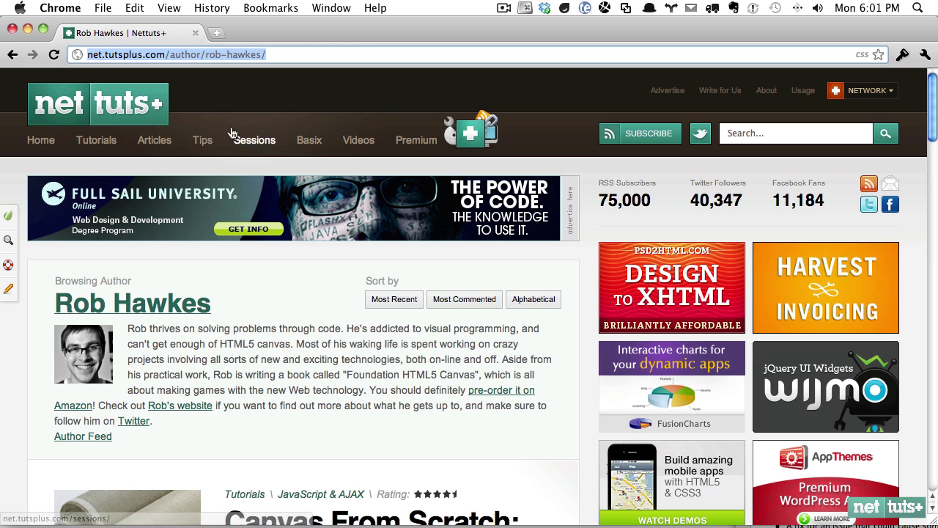
click(83, 107)
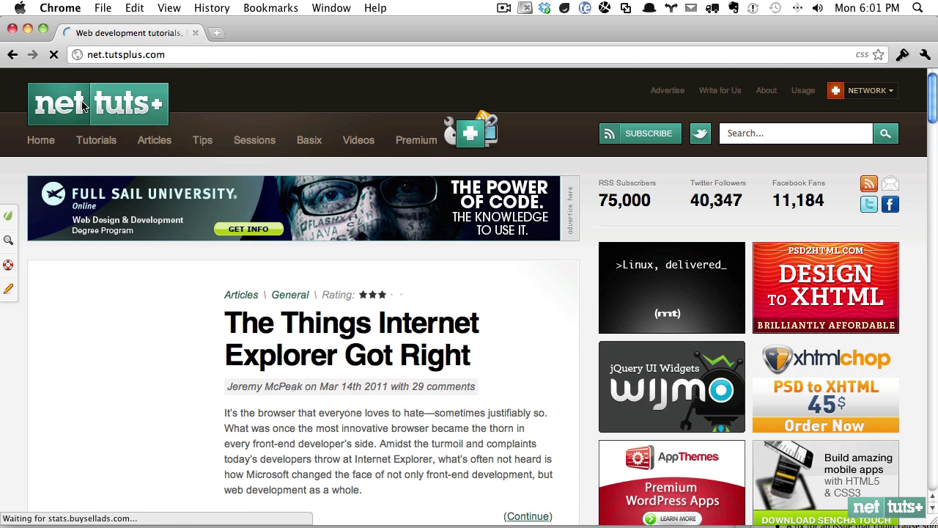